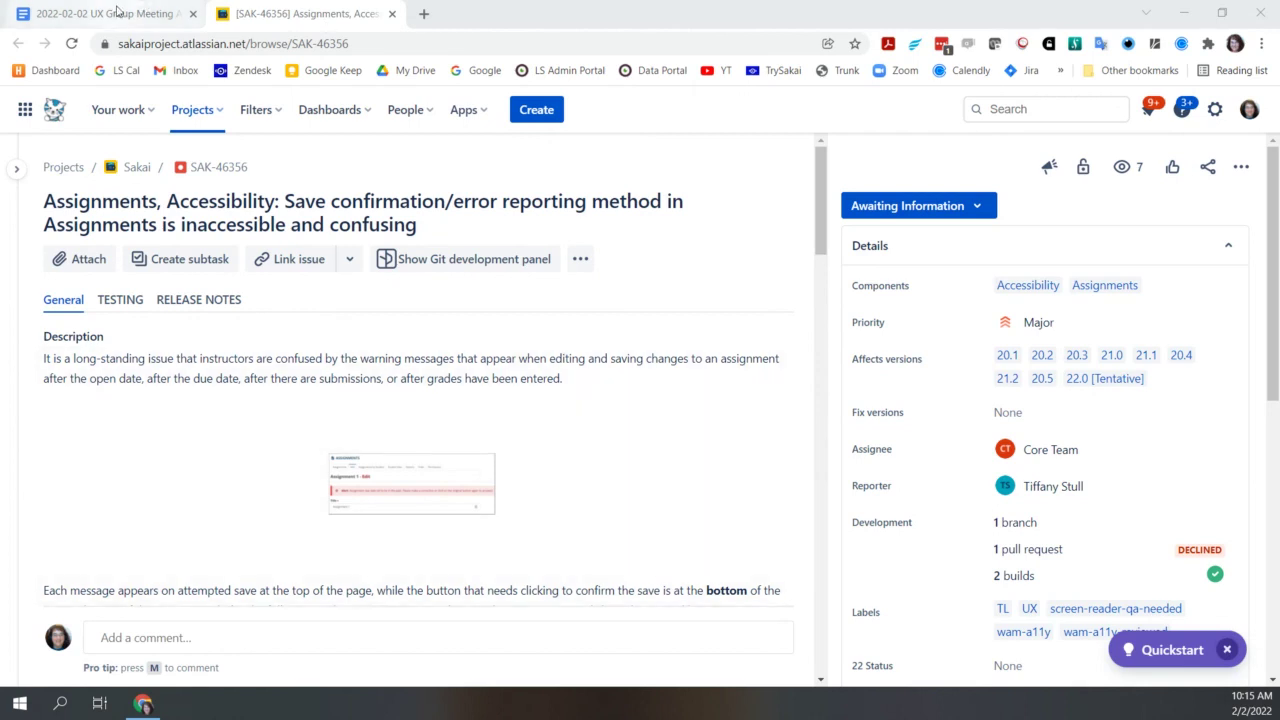
Switch to the UX Group Meeting agenda document and review its agenda, meeting notes and list of SAK-46356 Assignments Add/Edit messages.
{"action": "key", "text": "ctrl+shift+Tab"}
{"action": "scroll", "coordinate": [160, 558], "scroll_direction": "down", "scroll_amount": 5}
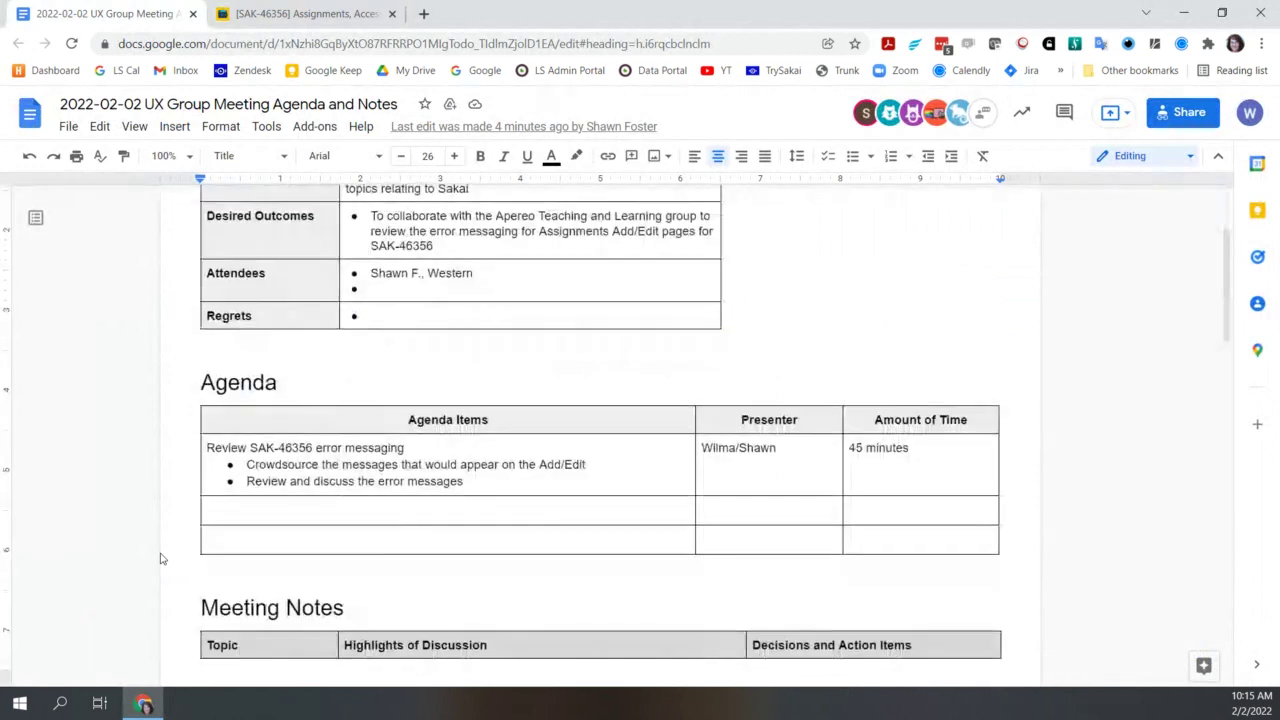
{"action": "scroll", "coordinate": [160, 558], "scroll_direction": "down", "scroll_amount": 10}
{"action": "scroll", "coordinate": [160, 558], "scroll_direction": "down", "scroll_amount": 1}
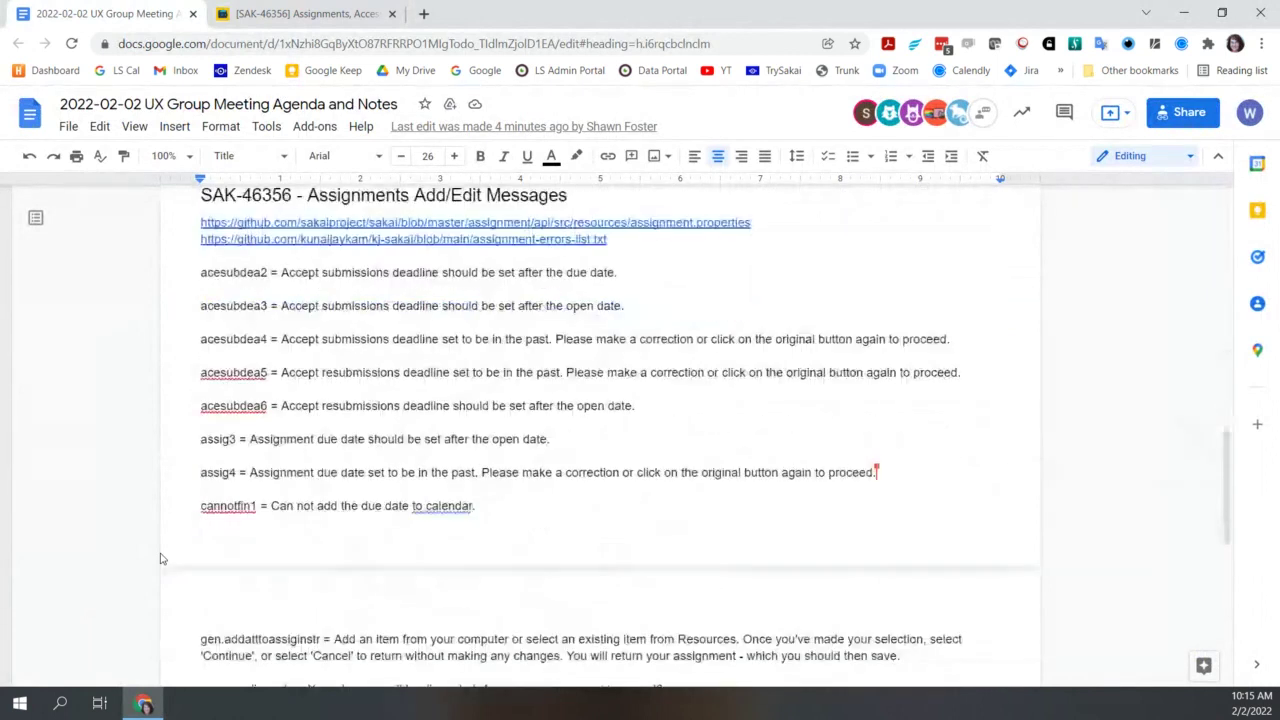
{"action": "scroll", "coordinate": [160, 558], "scroll_direction": "down", "scroll_amount": 3}
{"action": "scroll", "coordinate": [160, 558], "scroll_direction": "down", "scroll_amount": 2}
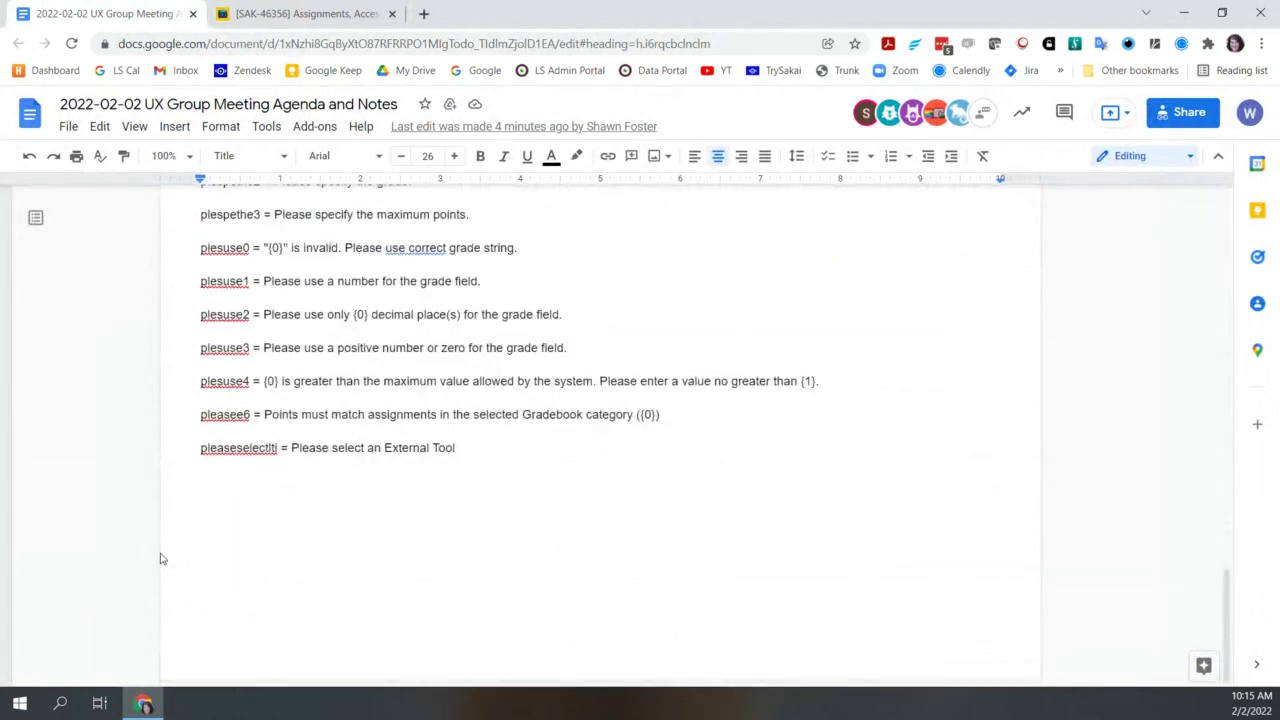
{"action": "scroll", "coordinate": [160, 558], "scroll_direction": "up", "scroll_amount": 12}
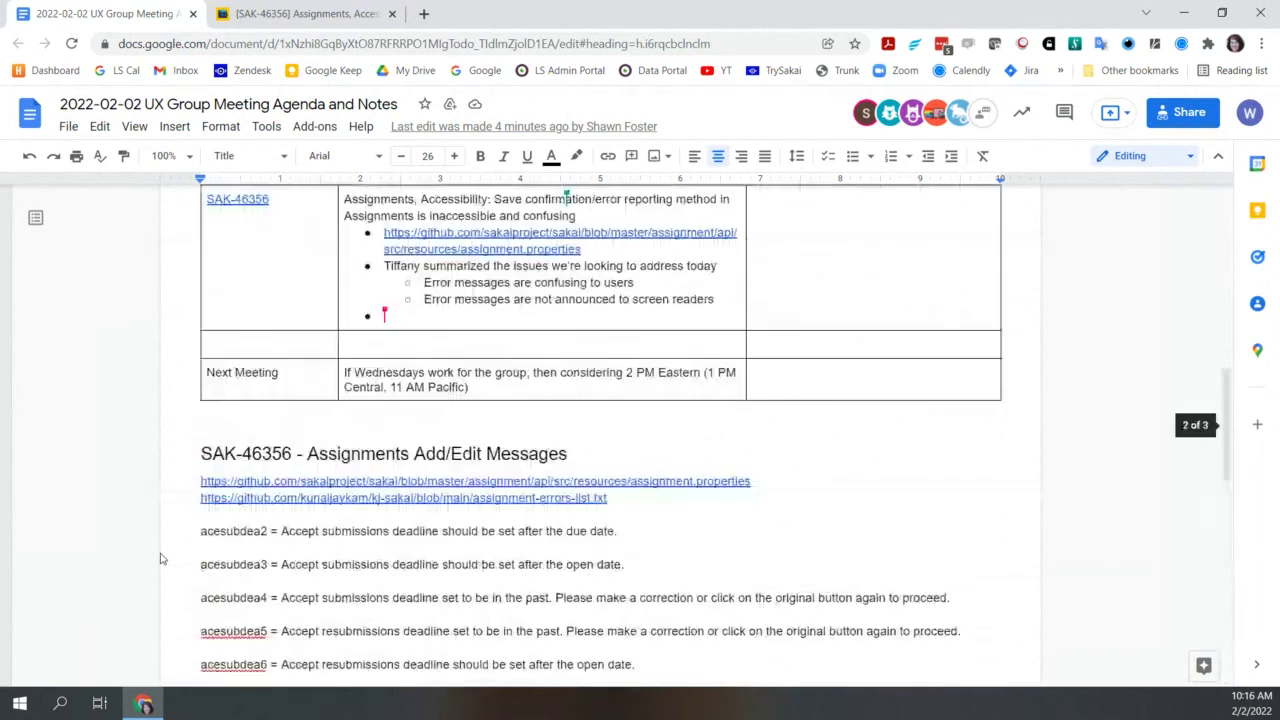
{"action": "scroll", "coordinate": [160, 558], "scroll_direction": "down", "scroll_amount": 2}
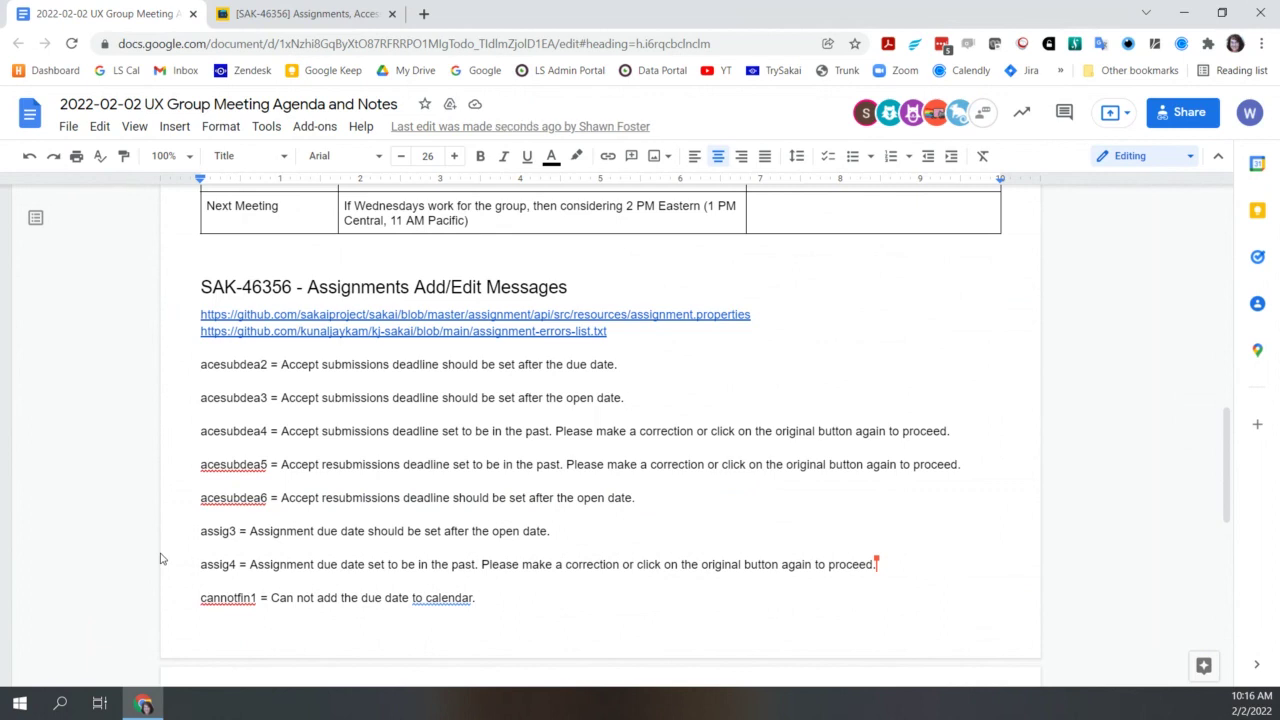
{"action": "scroll", "coordinate": [160, 559], "scroll_direction": "down", "scroll_amount": 7}
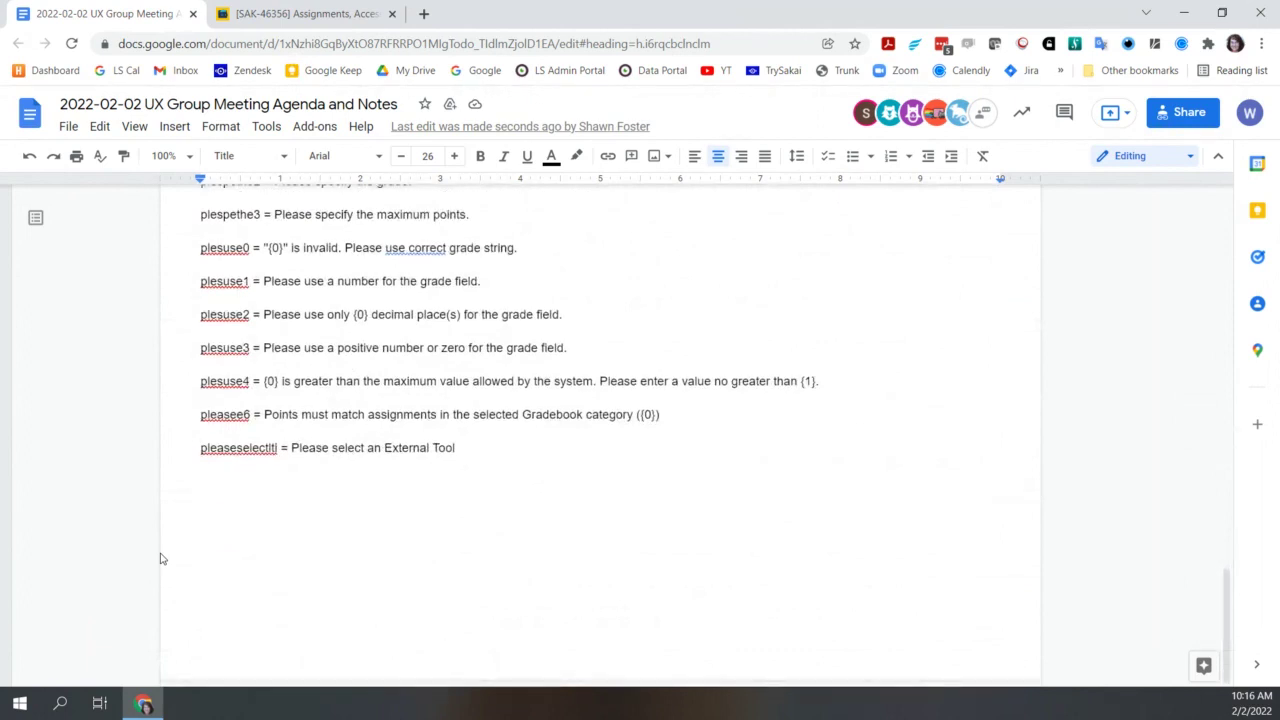
{"action": "scroll", "coordinate": [160, 559], "scroll_direction": "up", "scroll_amount": 10}
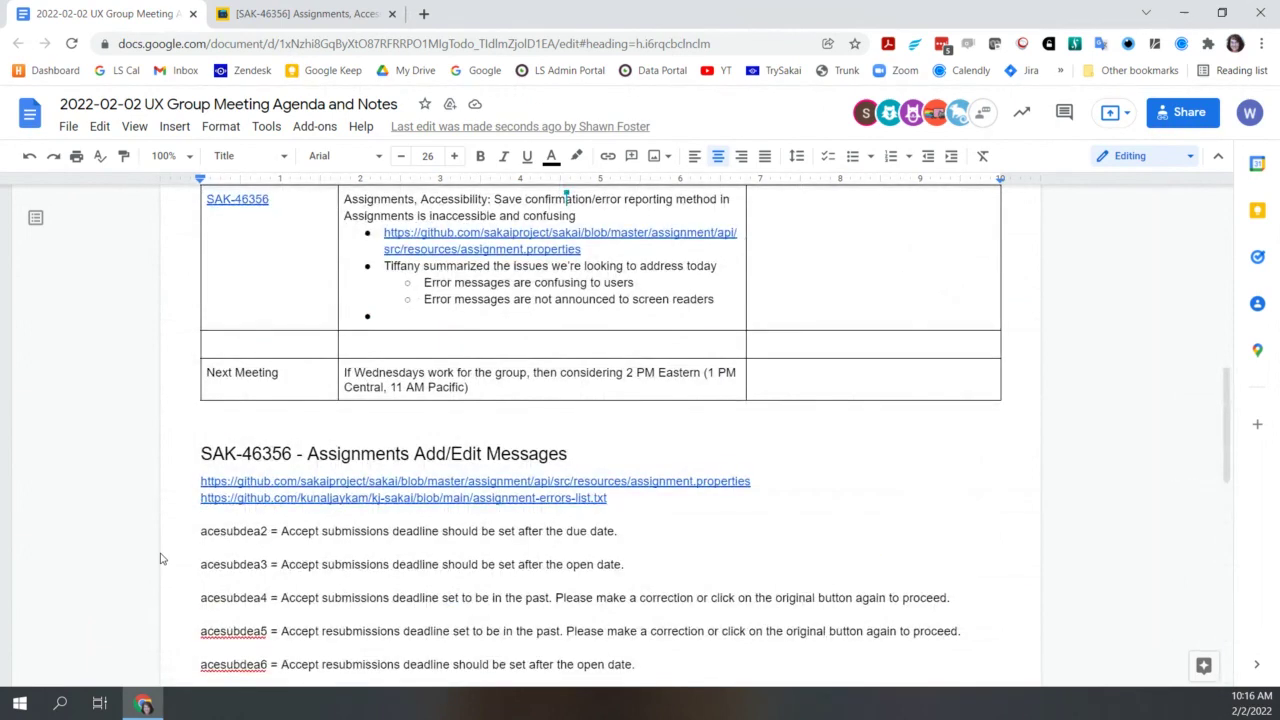
{"action": "scroll", "coordinate": [160, 559], "scroll_direction": "up", "scroll_amount": 1}
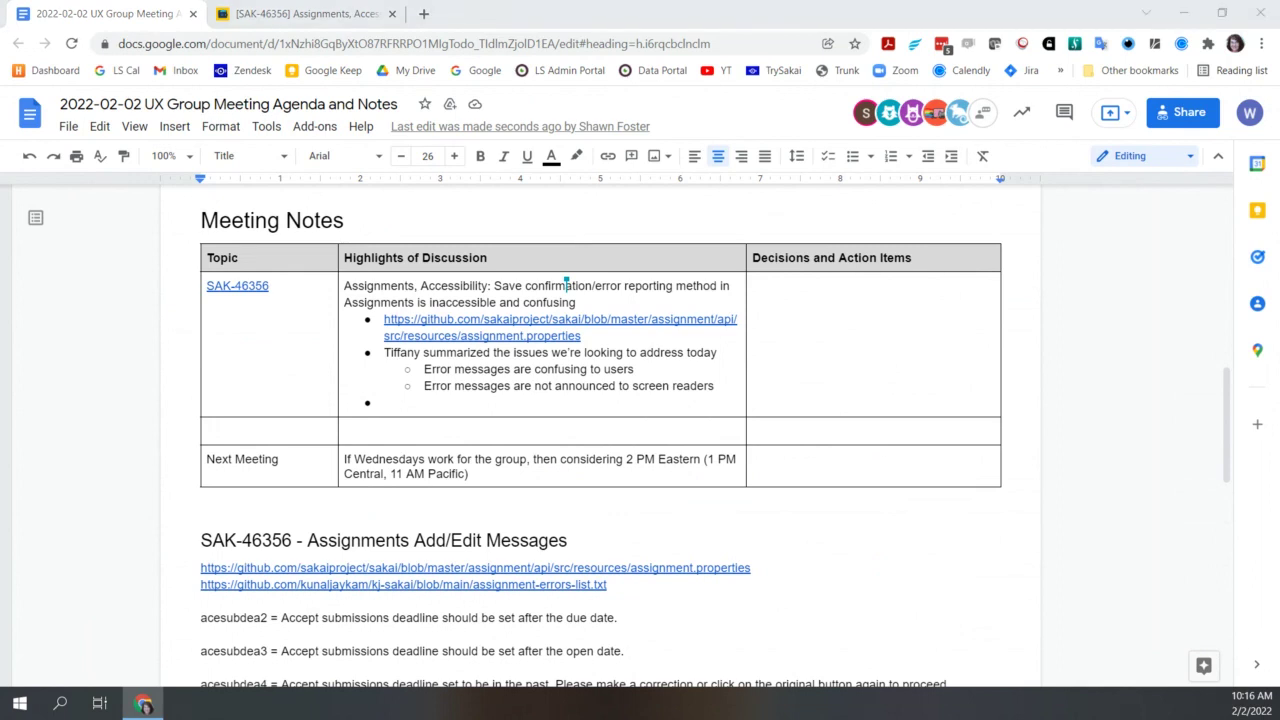
{"action": "scroll", "coordinate": [150, 556], "scroll_direction": "down", "scroll_amount": 5}
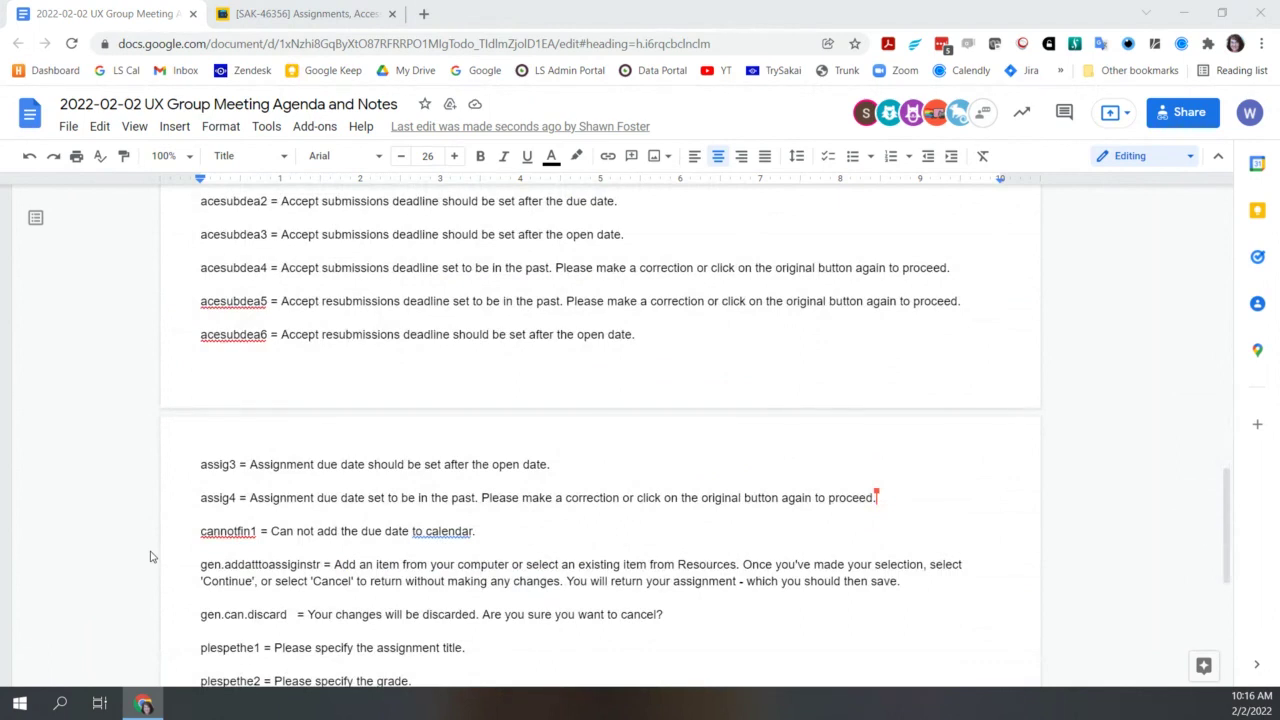
{"action": "scroll", "coordinate": [150, 556], "scroll_direction": "up", "scroll_amount": 2}
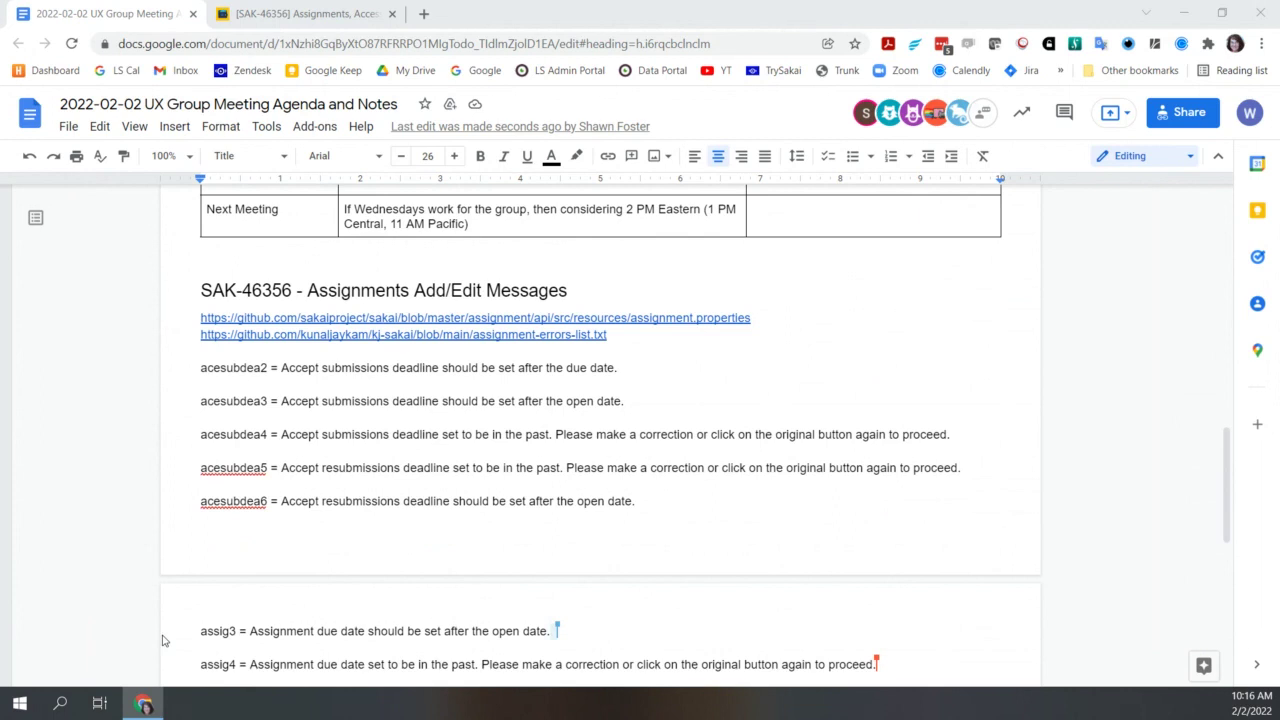
Open the assignment.properties GitHub link under the SAK-46356 Assignments Add/Edit Messages heading.
{"action": "scroll", "coordinate": [163, 640], "scroll_direction": "down", "scroll_amount": 1}
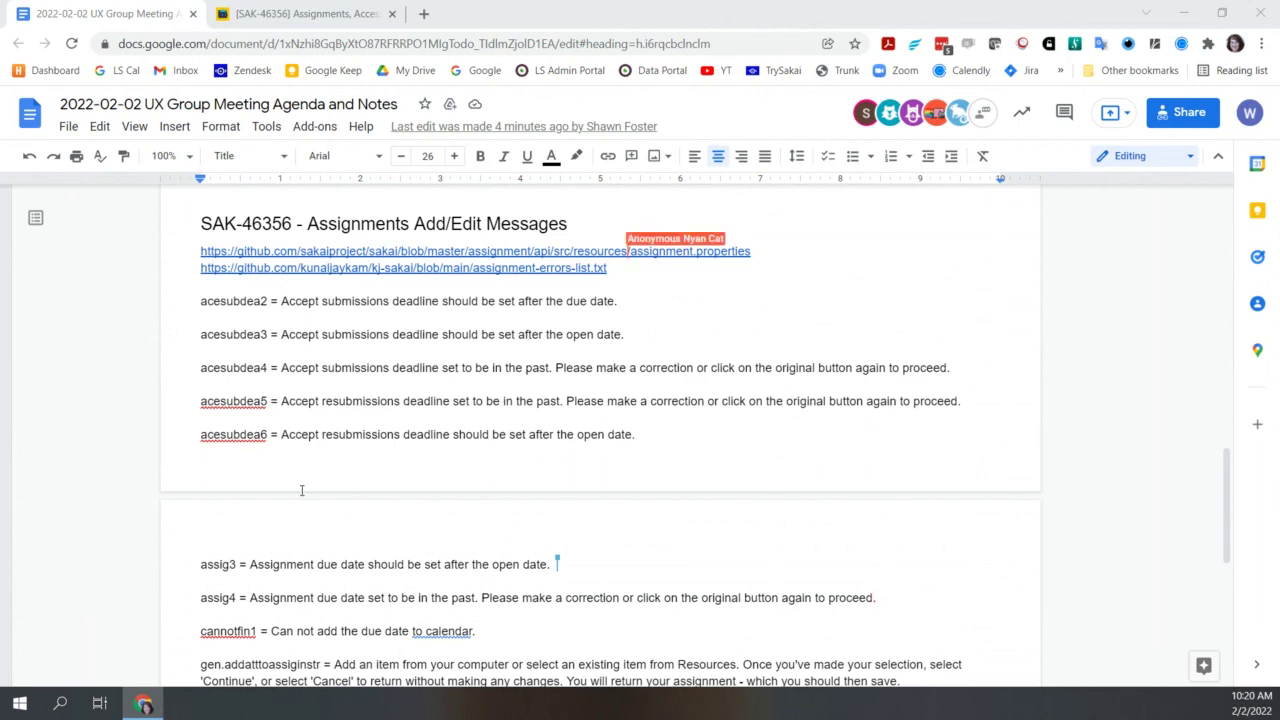
{"action": "left_click", "coordinate": [598, 252]}
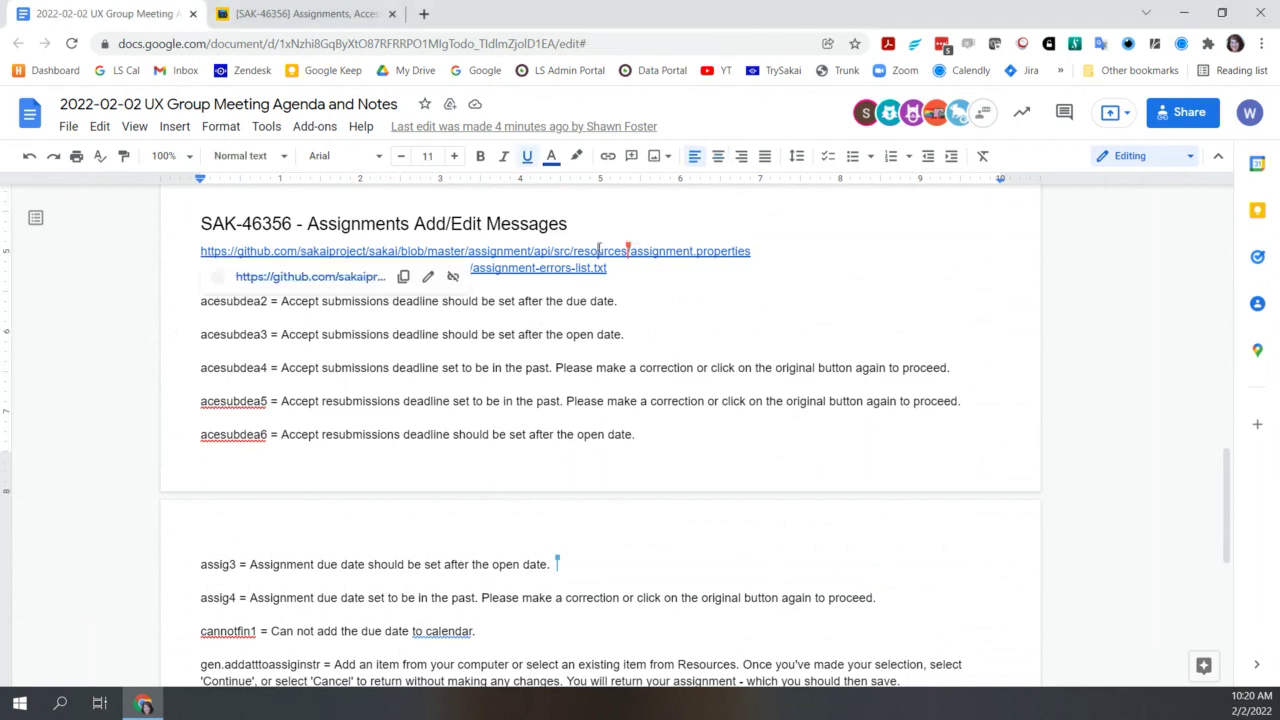
{"action": "left_click", "coordinate": [329, 285]}
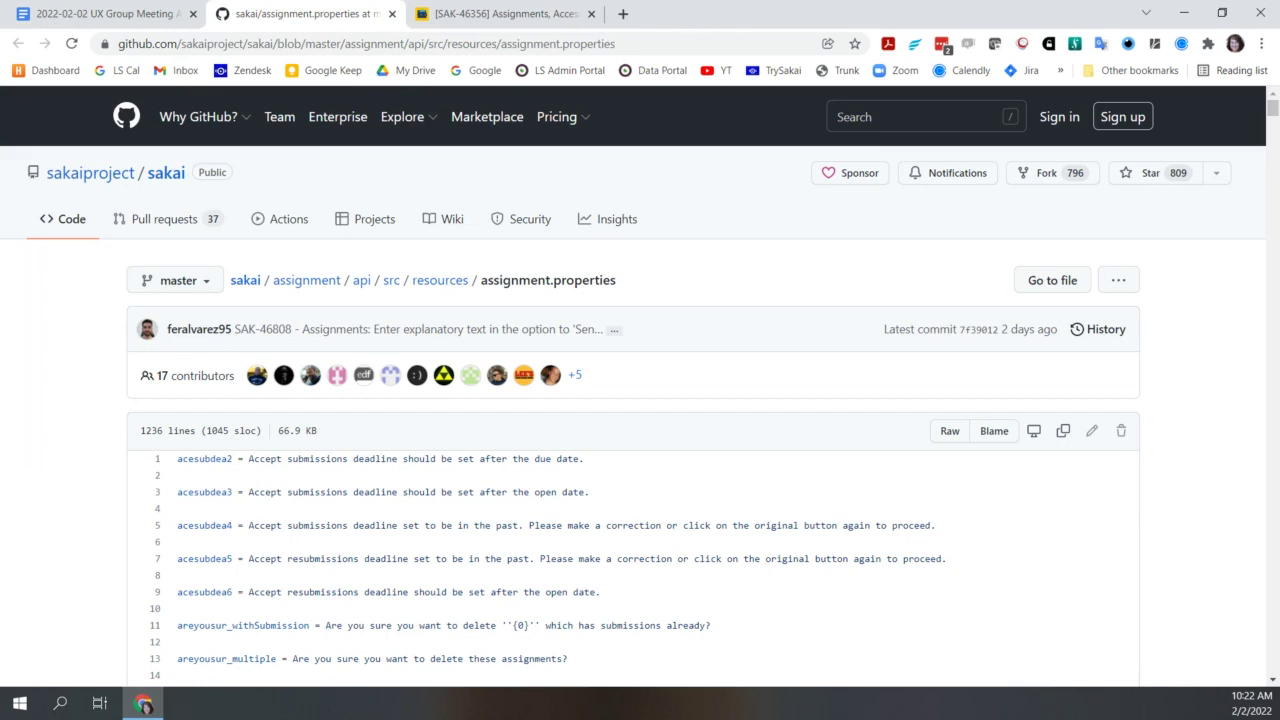
Highlight the correction instruction and the past-deadline sentence of the acesubdea4 message in assignment.properties for discussion, and clear the selection.
{"action": "scroll", "coordinate": [66, 572], "scroll_direction": "down", "scroll_amount": 3}
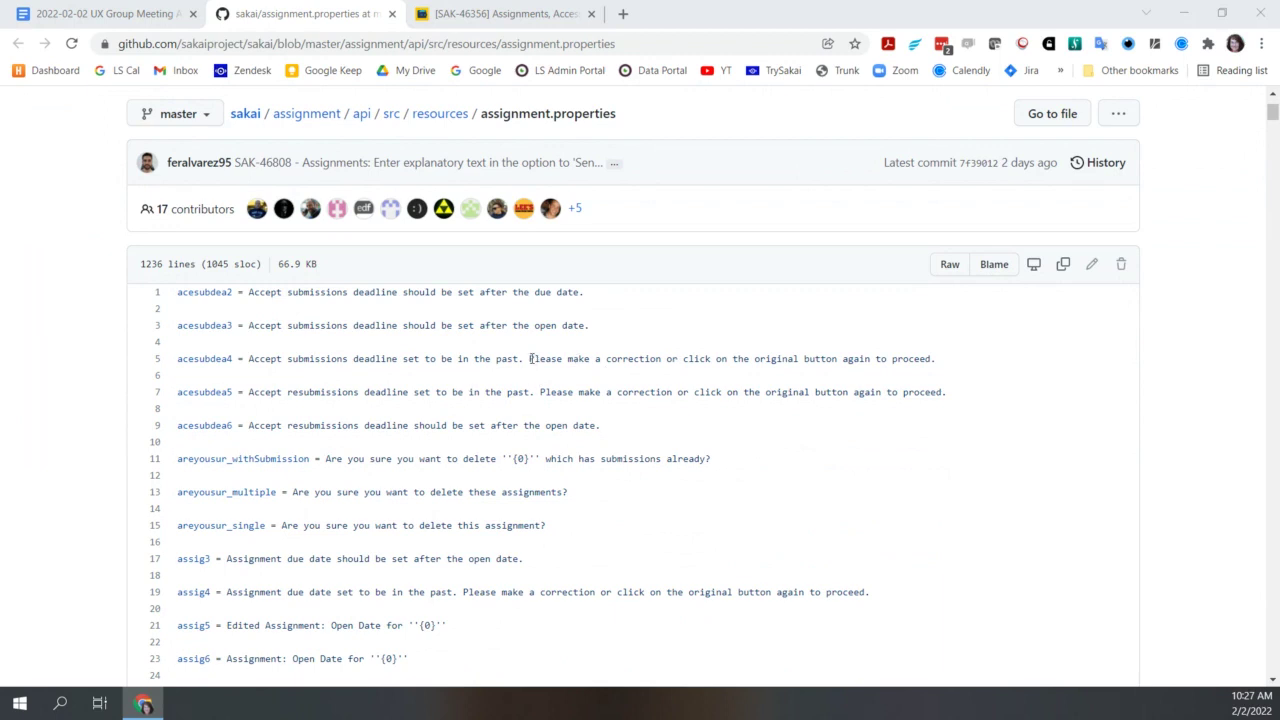
{"action": "left_click_drag", "start_coordinate": [530, 358], "coordinate": [909, 371]}
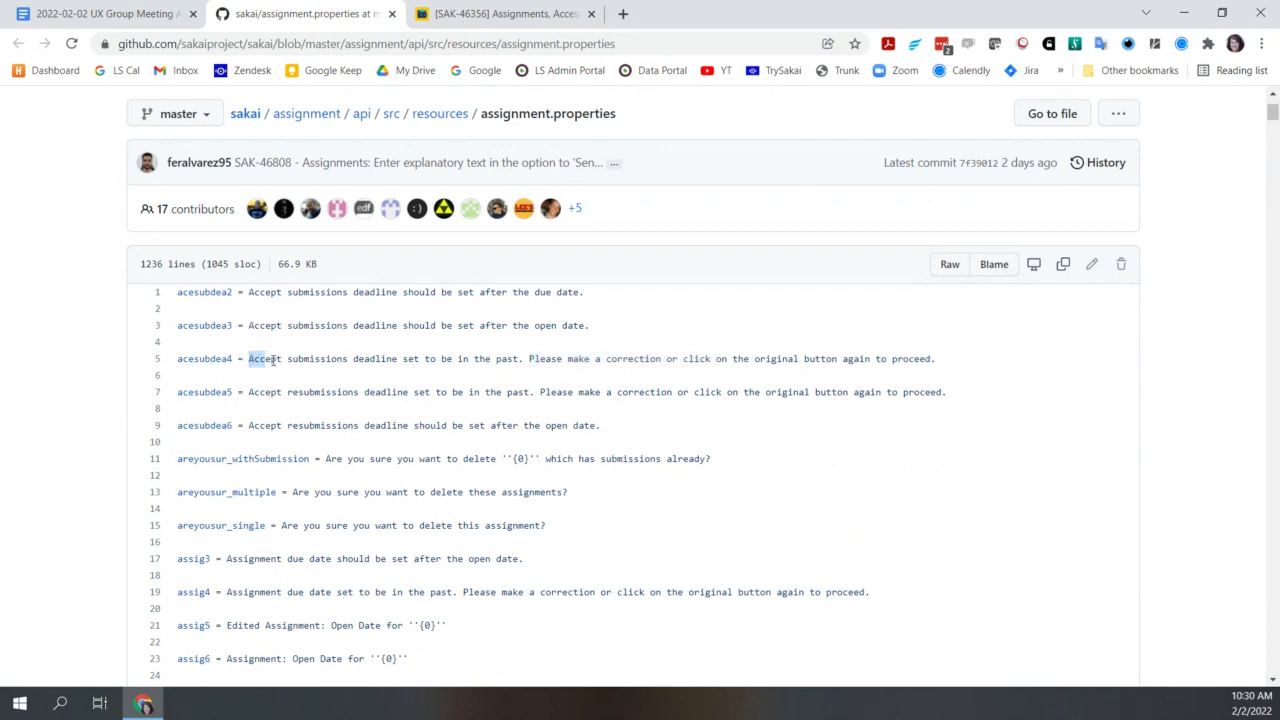
{"action": "left_click_drag", "start_coordinate": [248, 359], "coordinate": [521, 361]}
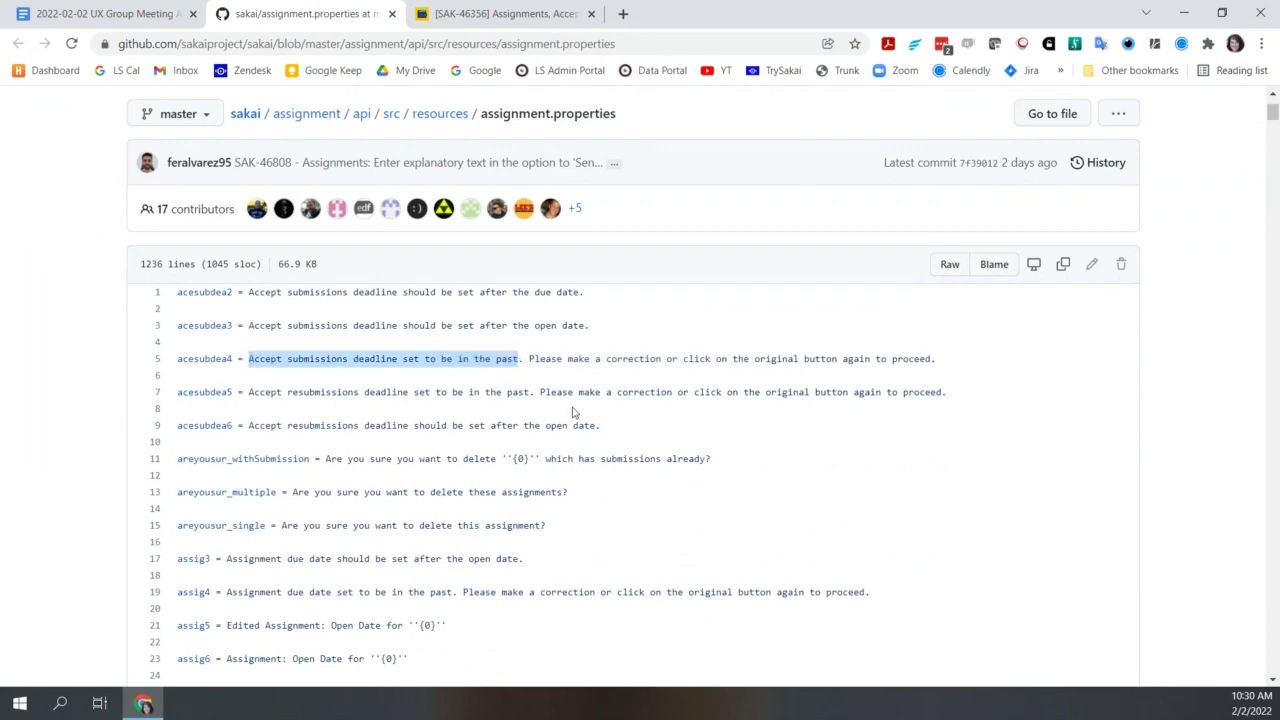
{"action": "left_click", "coordinate": [532, 366]}
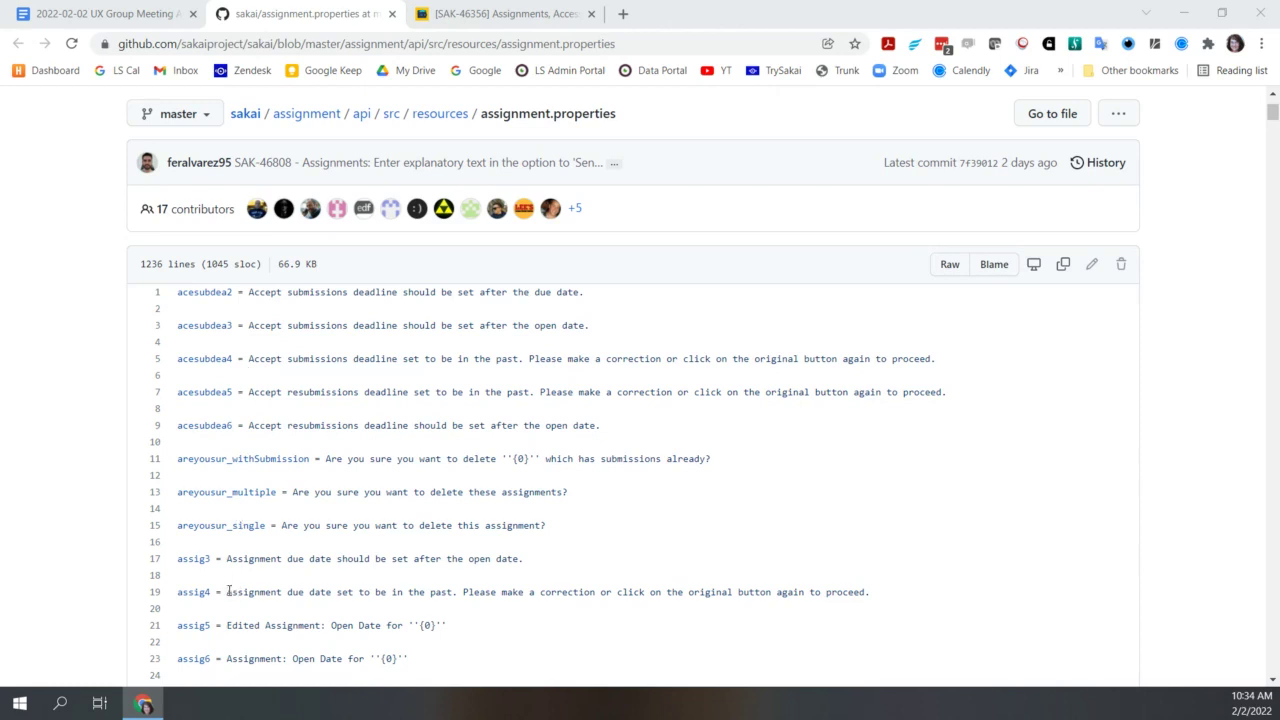
Highlight the full text of the assig4 due date message and look over the entries around it.
{"action": "left_click_drag", "start_coordinate": [229, 592], "coordinate": [871, 601]}
{"action": "scroll", "coordinate": [562, 614], "scroll_direction": "down", "scroll_amount": 1}
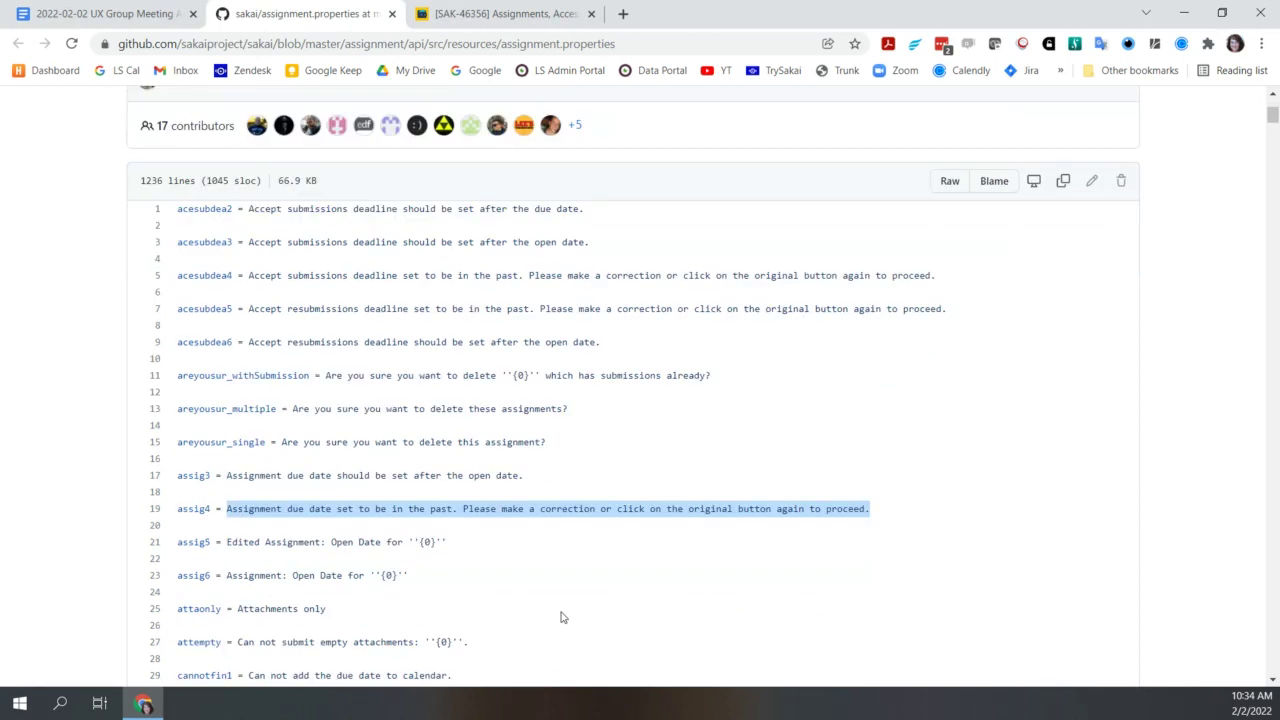
{"action": "scroll", "coordinate": [561, 617], "scroll_direction": "down", "scroll_amount": 1}
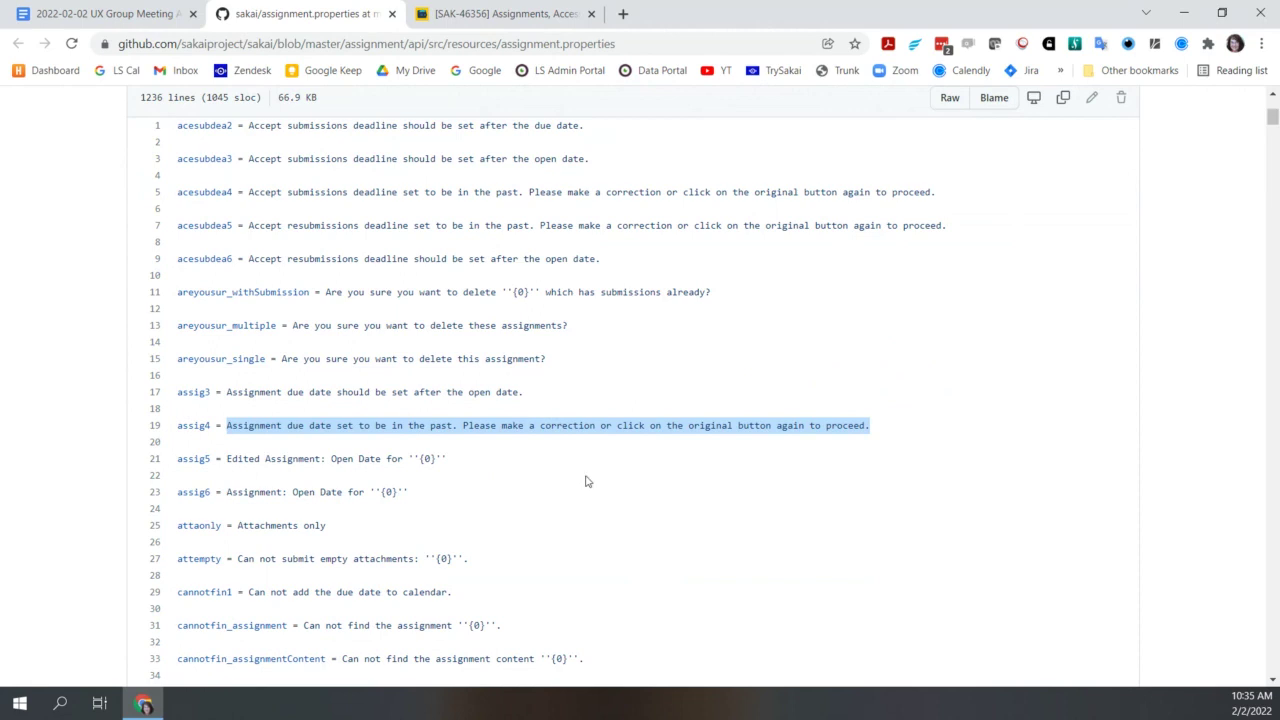
Return to the meeting notes document and examine the messages under the Error messages (blockers) and Warning messages (non-blocking messages) headings.
{"action": "left_click", "coordinate": [110, 14]}
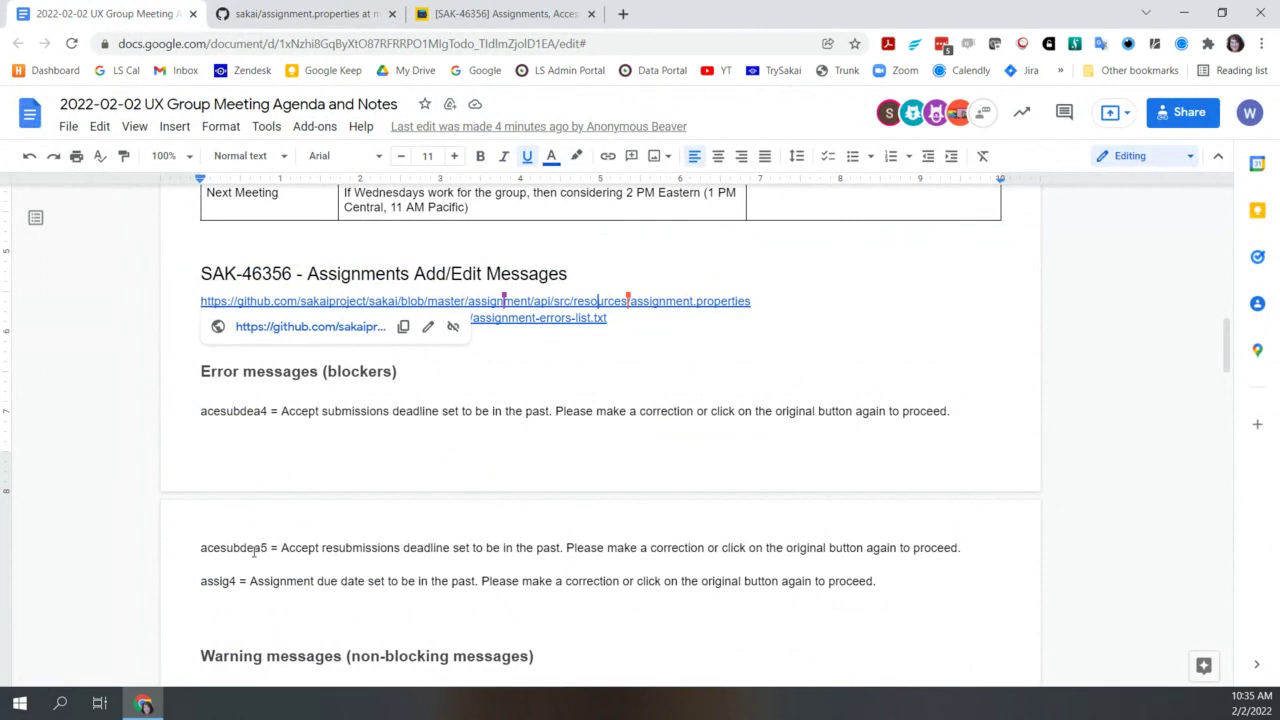
{"action": "scroll", "coordinate": [255, 551], "scroll_direction": "down", "scroll_amount": 4}
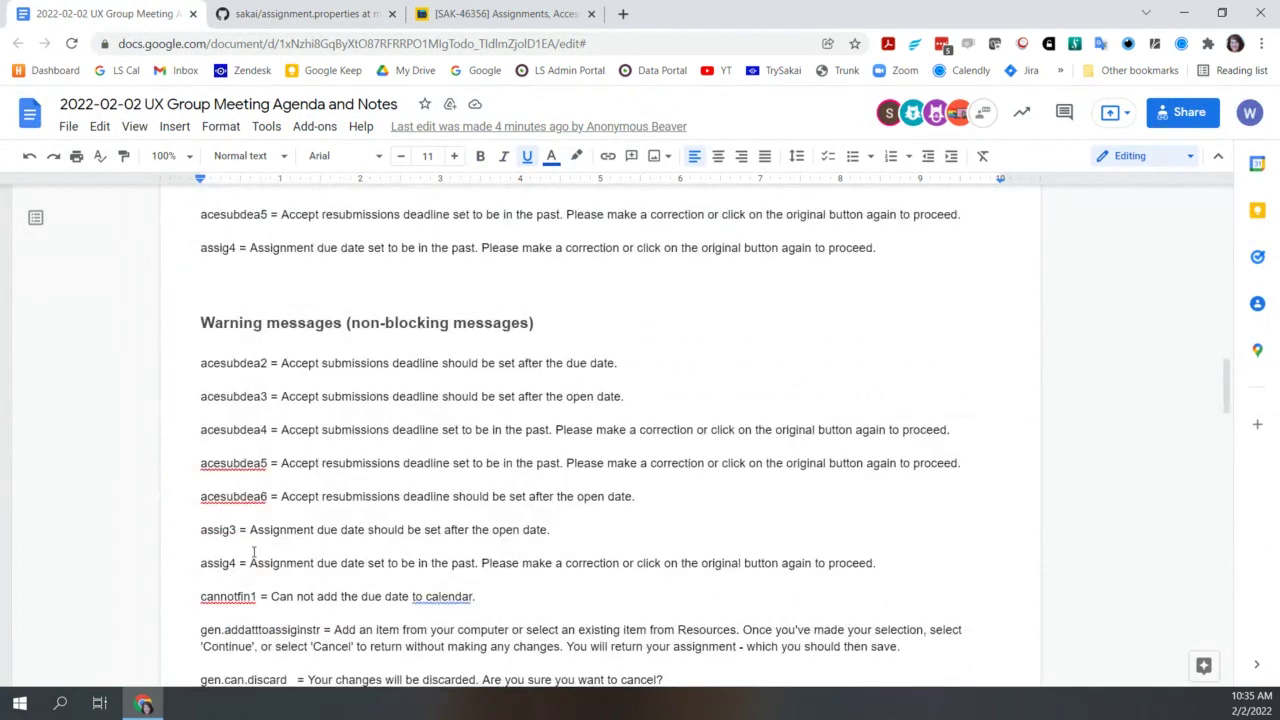
{"action": "scroll", "coordinate": [254, 551], "scroll_direction": "down", "scroll_amount": 3}
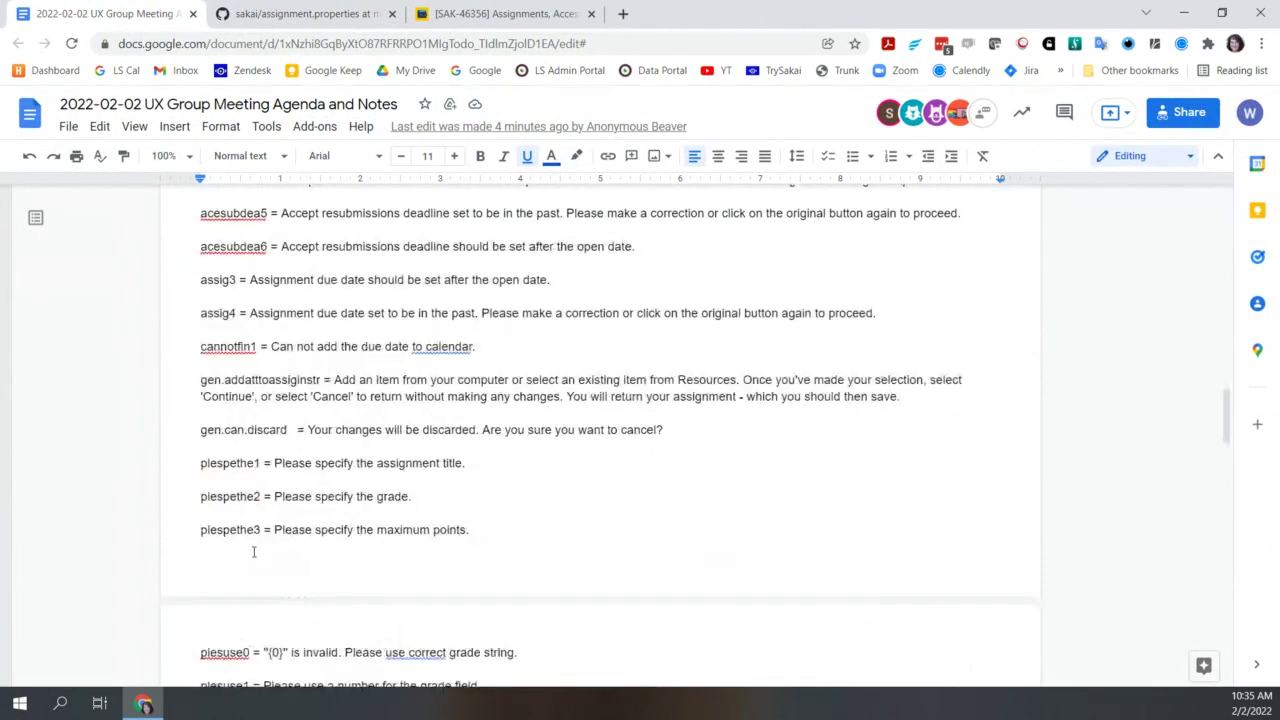
{"action": "scroll", "coordinate": [254, 551], "scroll_direction": "up", "scroll_amount": 3}
{"action": "scroll", "coordinate": [254, 551], "scroll_direction": "up", "scroll_amount": 2}
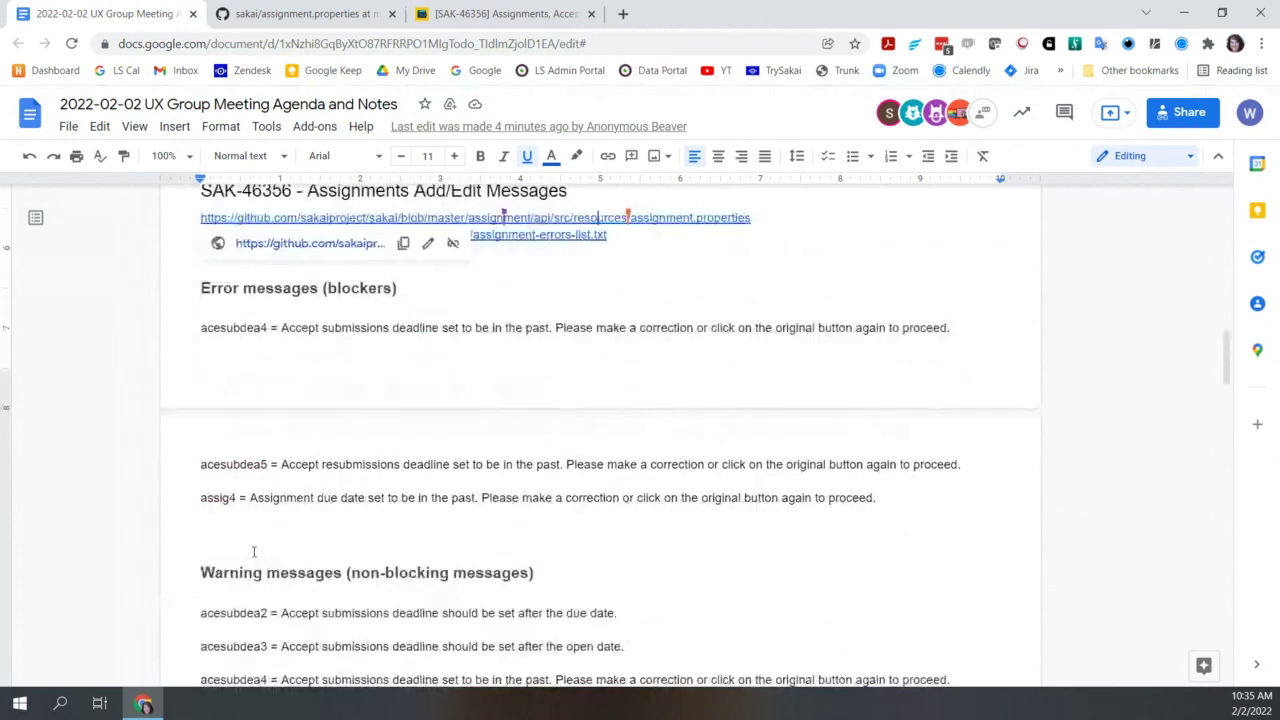
{"action": "scroll", "coordinate": [254, 551], "scroll_direction": "up", "scroll_amount": 3}
{"action": "scroll", "coordinate": [254, 551], "scroll_direction": "down", "scroll_amount": 2}
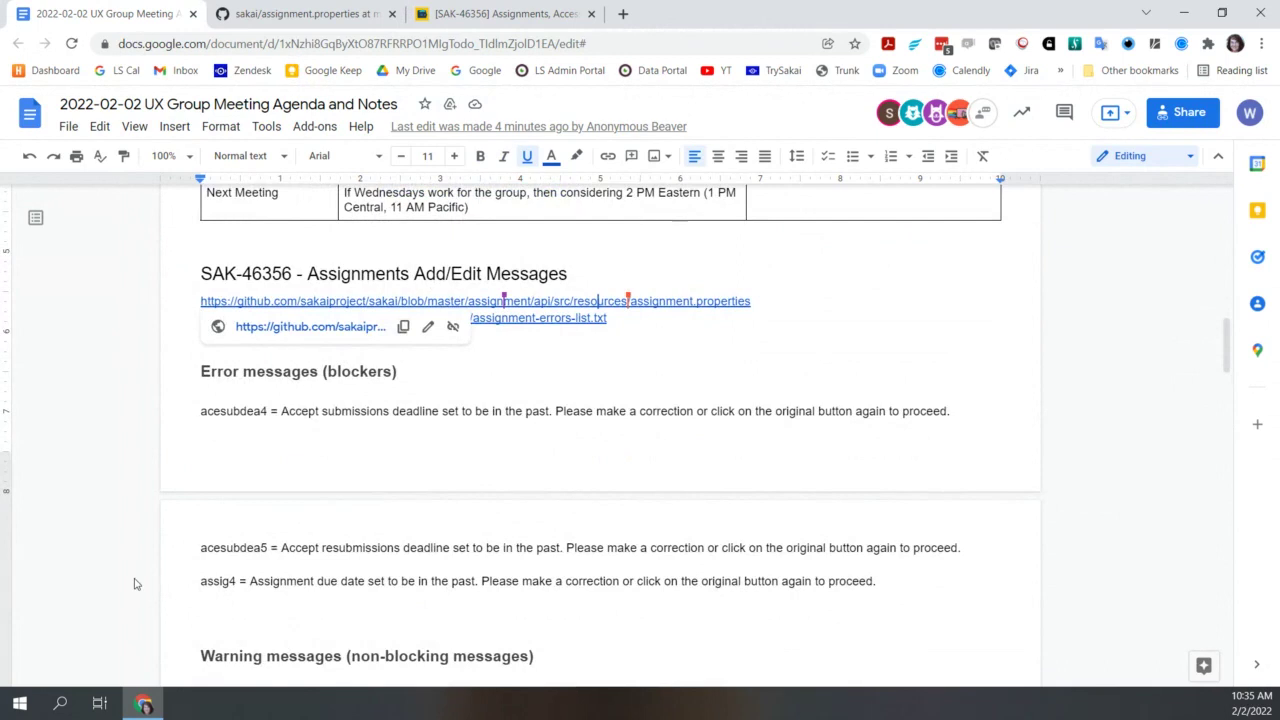
{"action": "scroll", "coordinate": [137, 584], "scroll_direction": "down", "scroll_amount": 3}
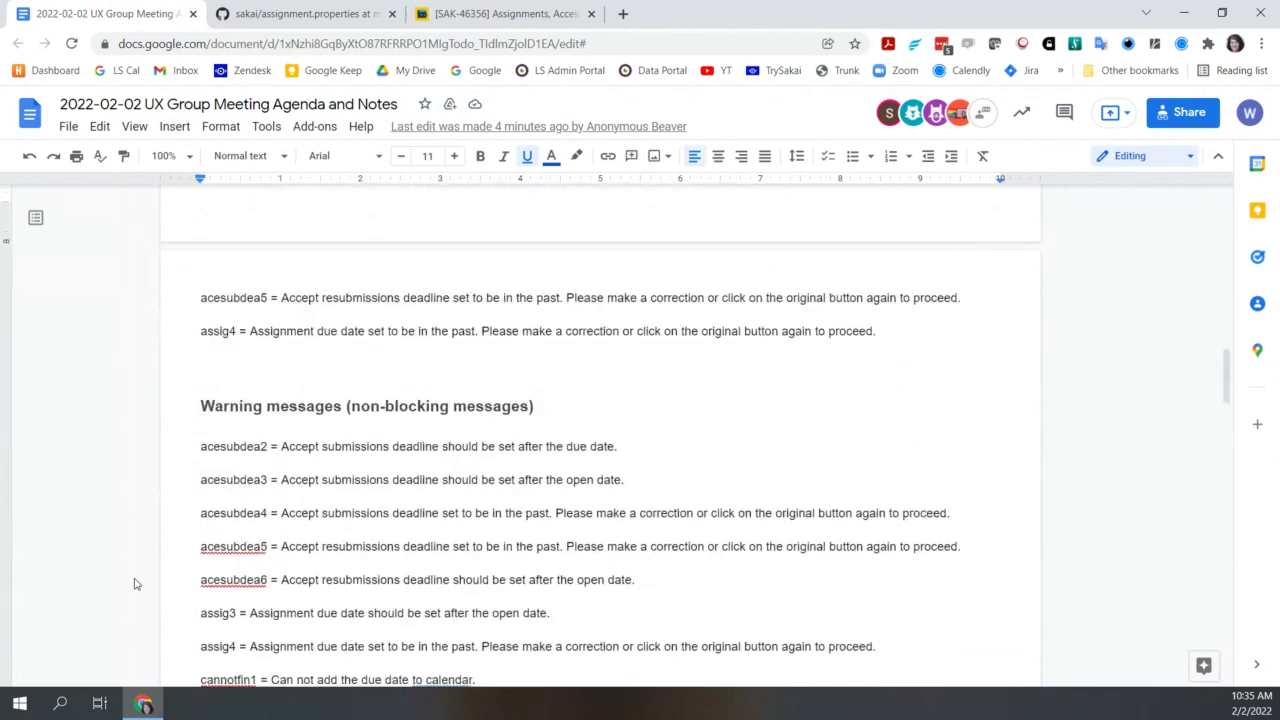
{"action": "scroll", "coordinate": [137, 584], "scroll_direction": "down", "scroll_amount": 3}
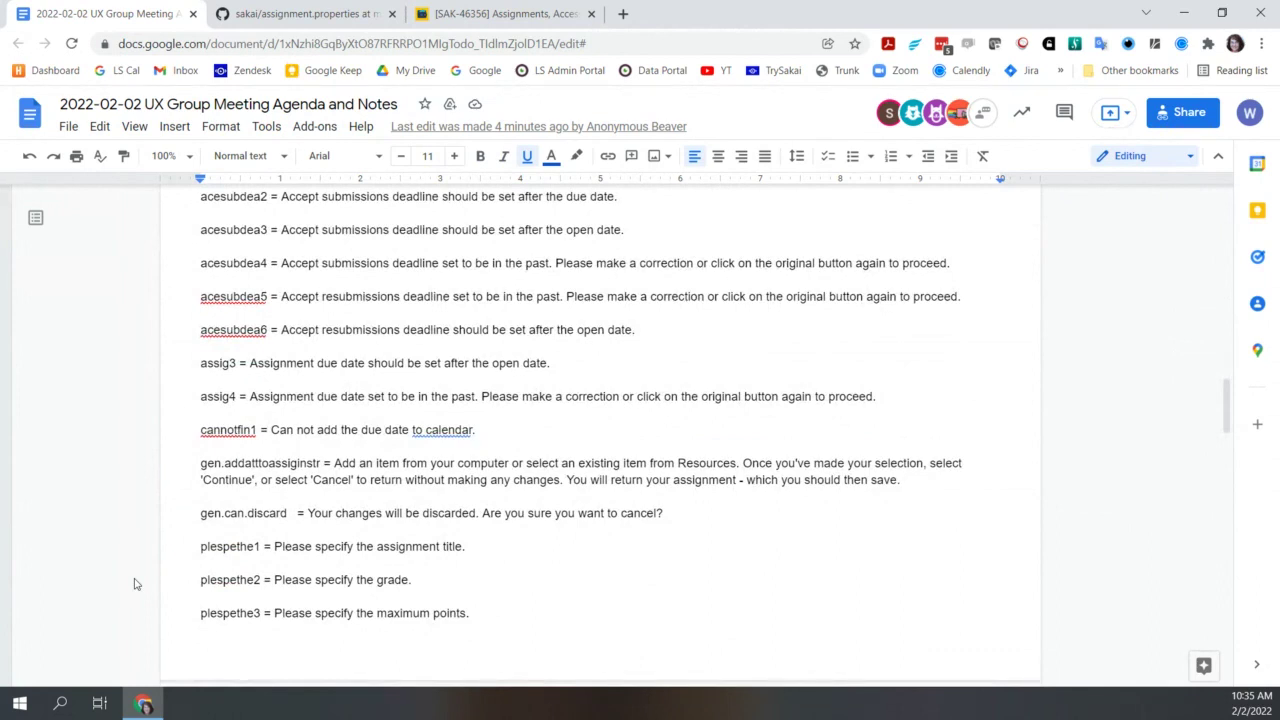
Examine the "Strings with the word 'click'" list down to submissionConfirmAlert, and recheck the error and warning sections above it.
{"action": "scroll", "coordinate": [137, 584], "scroll_direction": "down", "scroll_amount": 8}
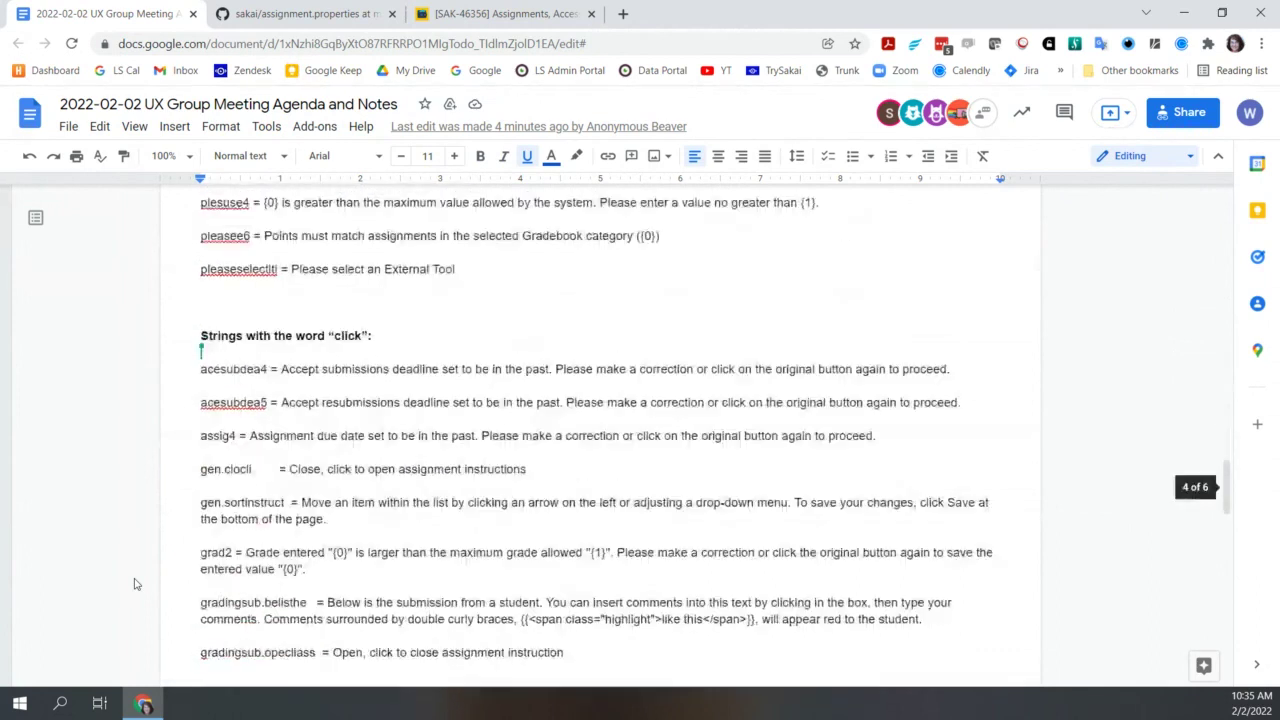
{"action": "scroll", "coordinate": [137, 584], "scroll_direction": "down", "scroll_amount": 1}
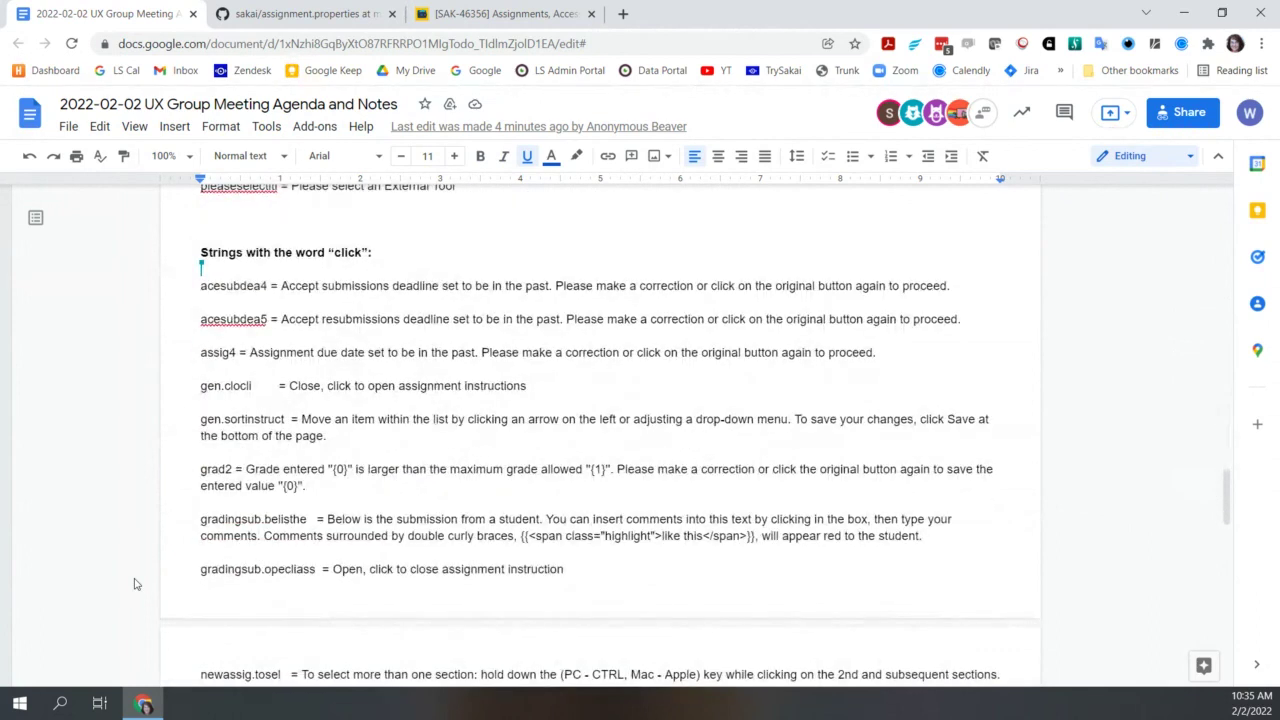
{"action": "scroll", "coordinate": [135, 584], "scroll_direction": "down", "scroll_amount": 2}
{"action": "scroll", "coordinate": [137, 584], "scroll_direction": "down", "scroll_amount": 9}
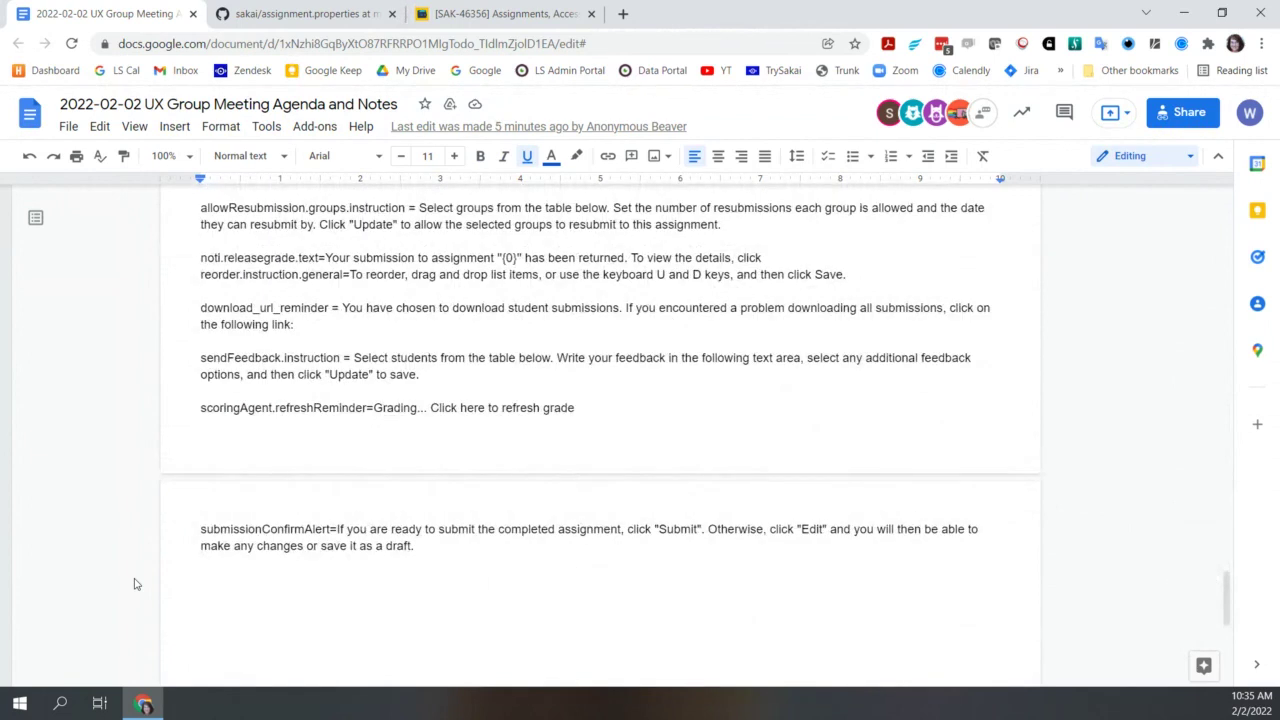
{"action": "scroll", "coordinate": [137, 584], "scroll_direction": "up", "scroll_amount": 3}
{"action": "scroll", "coordinate": [136, 584], "scroll_direction": "up", "scroll_amount": 3}
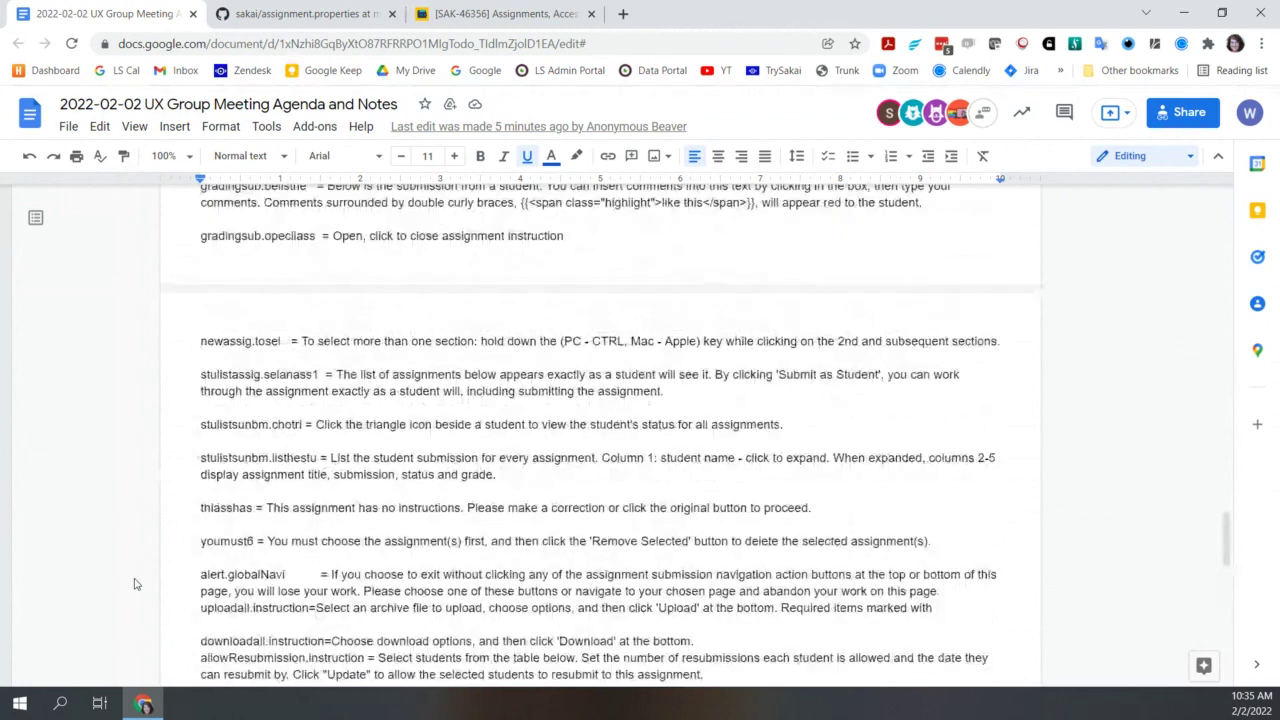
{"action": "scroll", "coordinate": [136, 584], "scroll_direction": "down", "scroll_amount": 2}
{"action": "scroll", "coordinate": [136, 584], "scroll_direction": "up", "scroll_amount": 8}
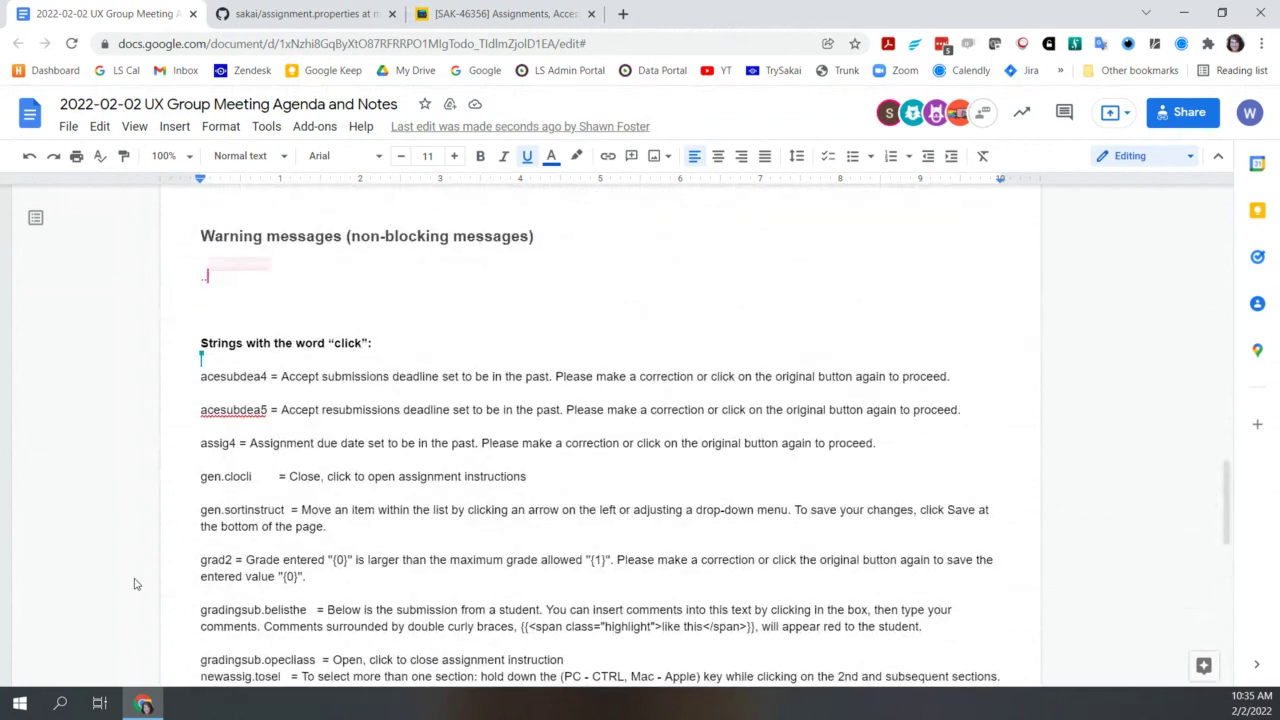
{"action": "scroll", "coordinate": [136, 584], "scroll_direction": "up", "scroll_amount": 3}
{"action": "scroll", "coordinate": [136, 584], "scroll_direction": "down", "scroll_amount": 1}
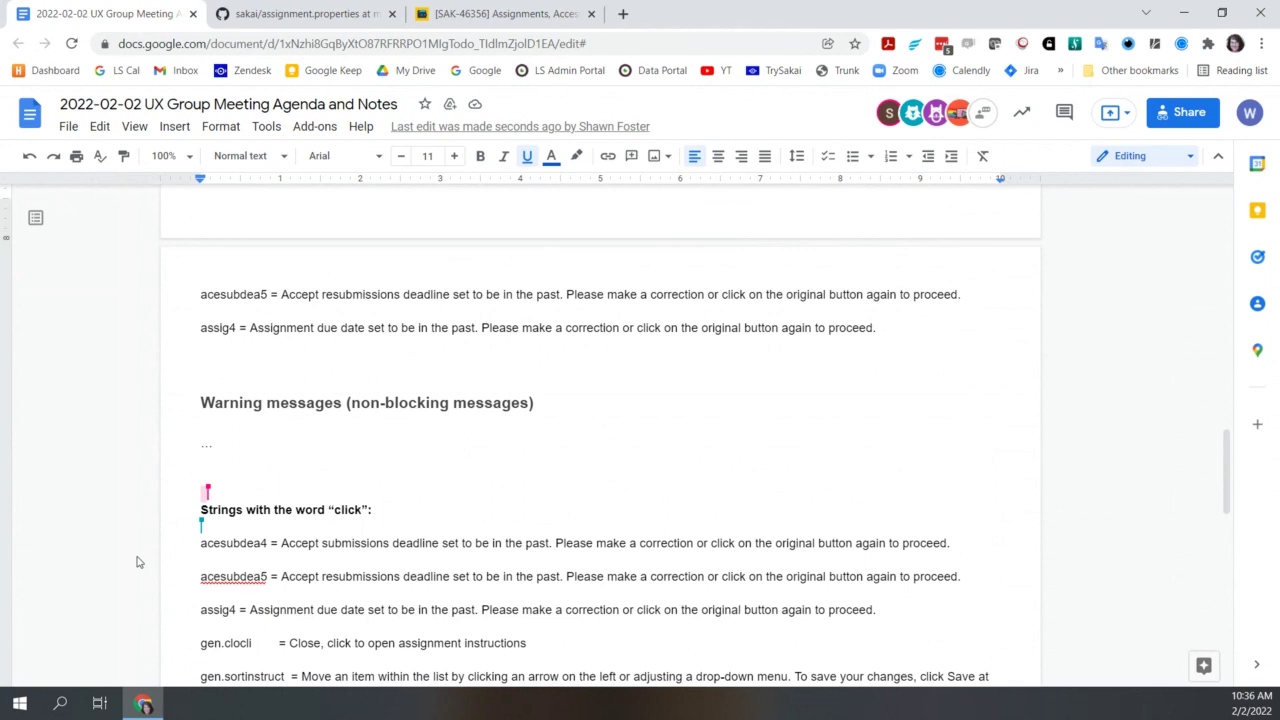
{"action": "scroll", "coordinate": [138, 562], "scroll_direction": "down", "scroll_amount": 3}
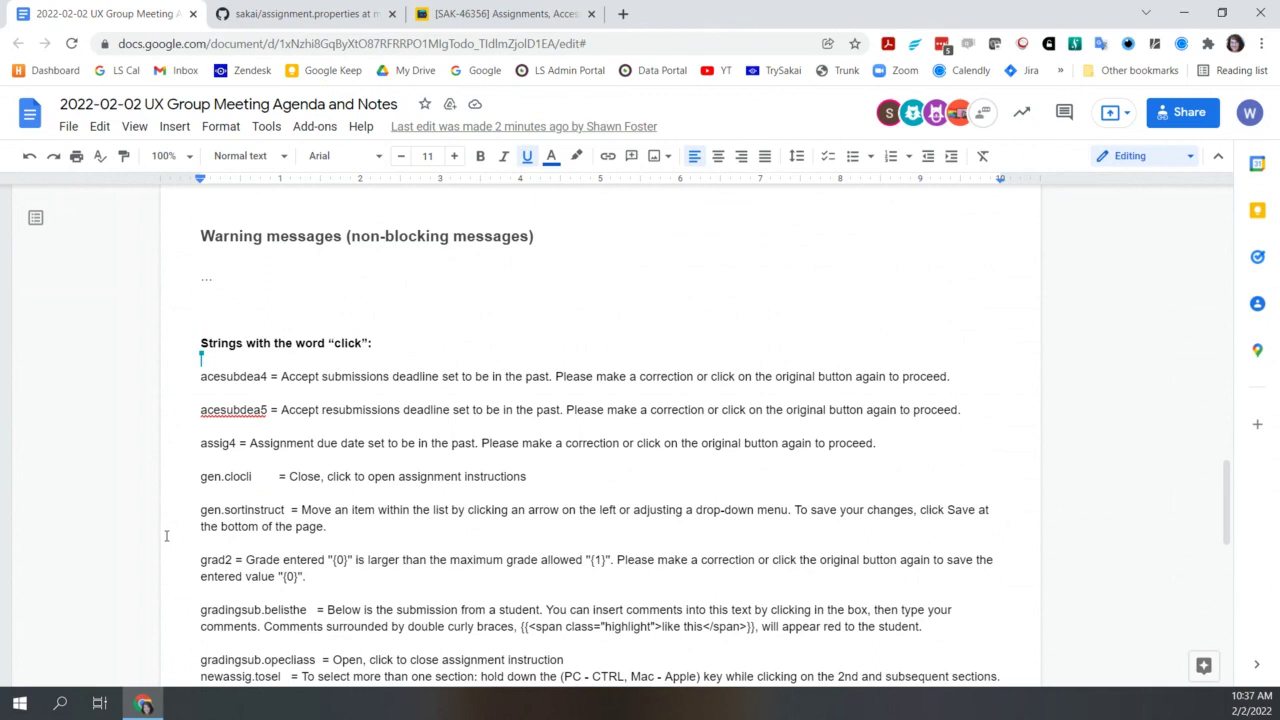
{"action": "scroll", "coordinate": [167, 536], "scroll_direction": "down", "scroll_amount": 1}
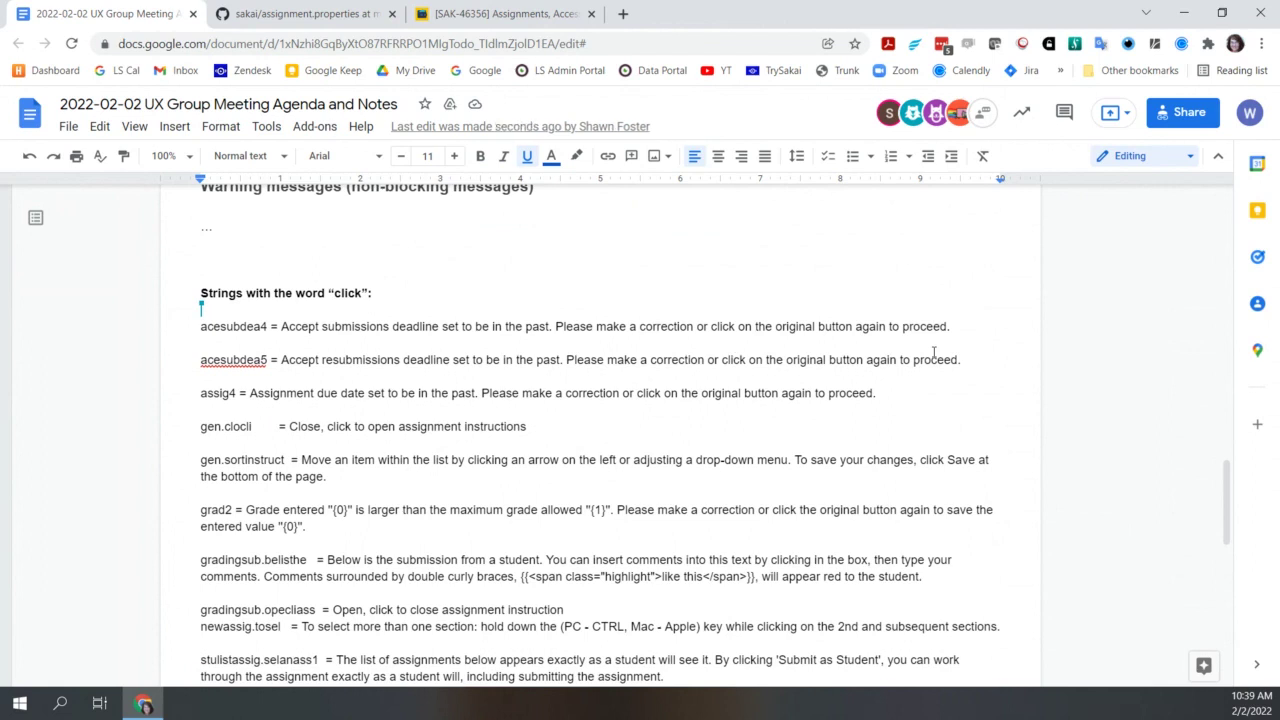
{"action": "scroll", "coordinate": [934, 352], "scroll_direction": "up", "scroll_amount": 1}
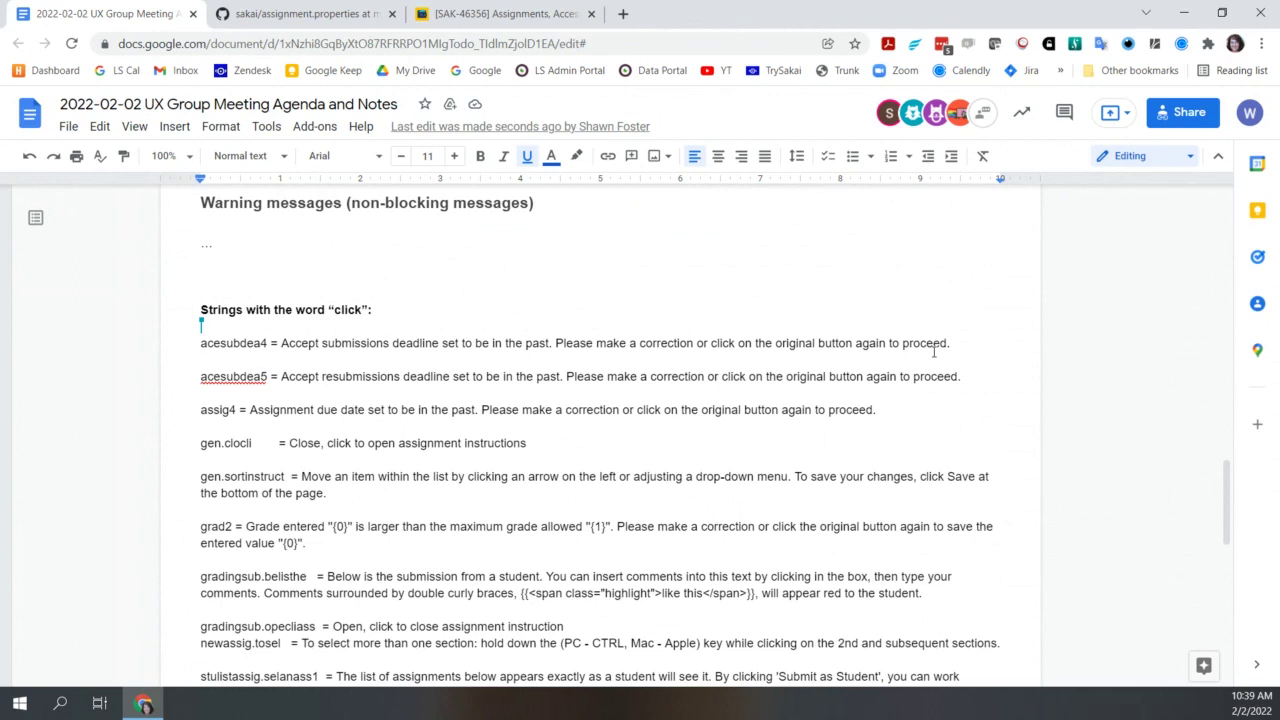
Examine the deadline and due date messages at the start of the "Strings with the word 'click'" list and the warning section above.
{"action": "scroll", "coordinate": [934, 351], "scroll_direction": "up", "scroll_amount": 3}
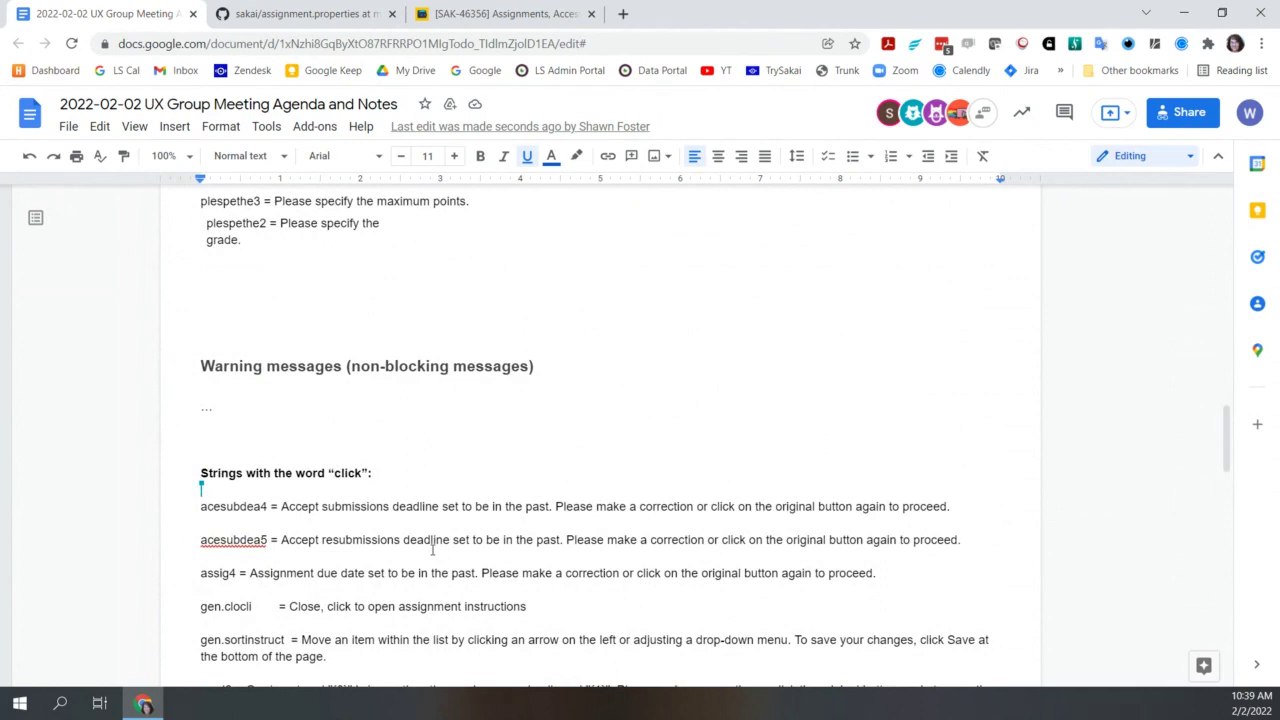
{"action": "scroll", "coordinate": [433, 549], "scroll_direction": "down", "scroll_amount": 3}
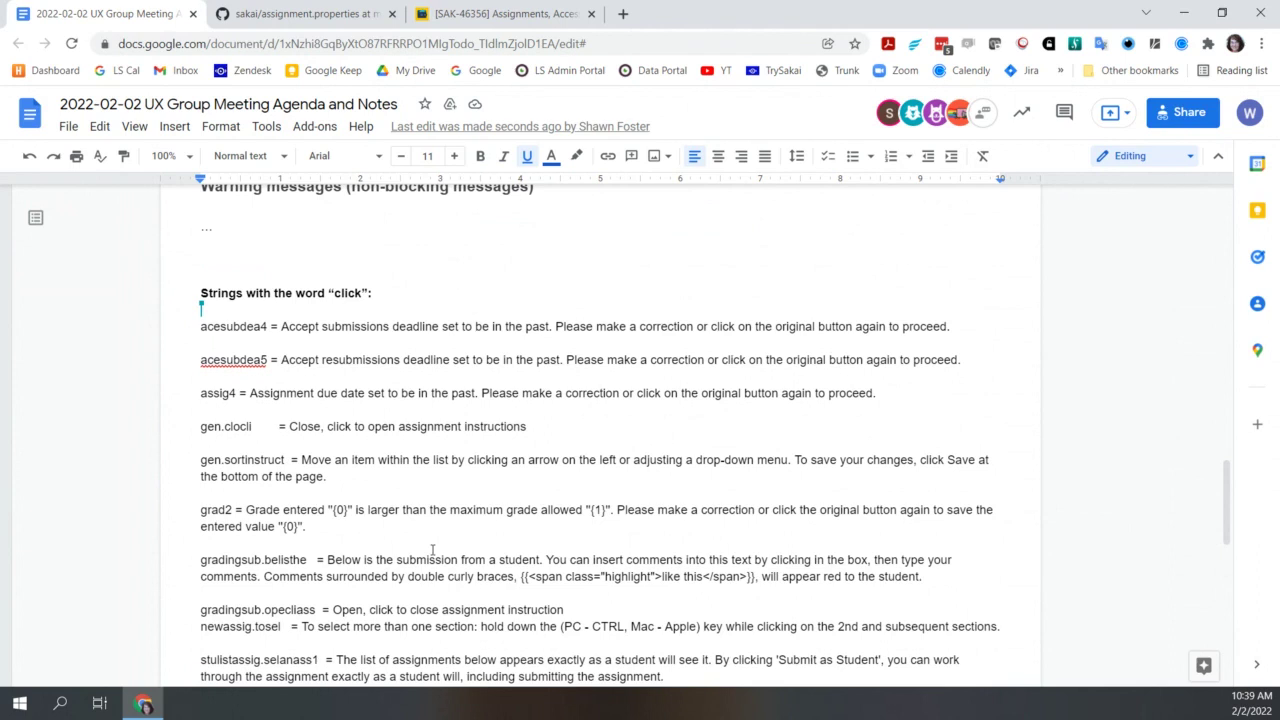
{"action": "scroll", "coordinate": [432, 550], "scroll_direction": "up", "scroll_amount": 1}
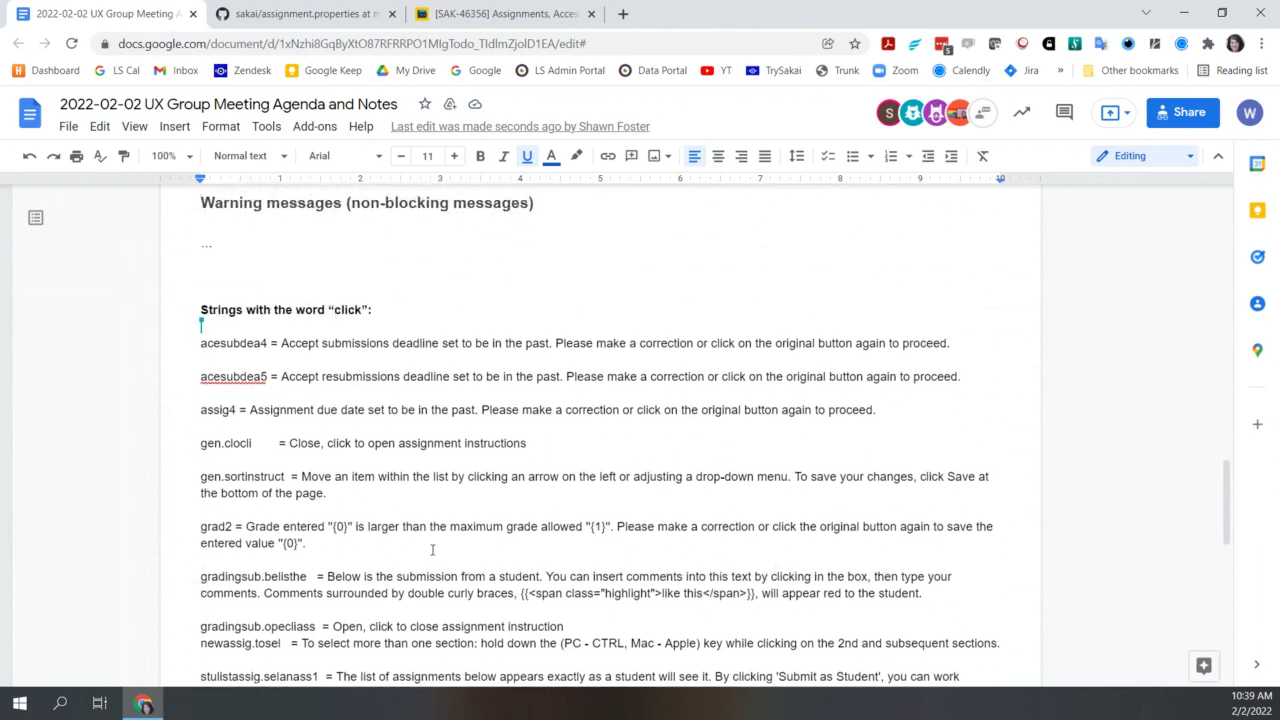
{"action": "scroll", "coordinate": [432, 550], "scroll_direction": "up", "scroll_amount": 1}
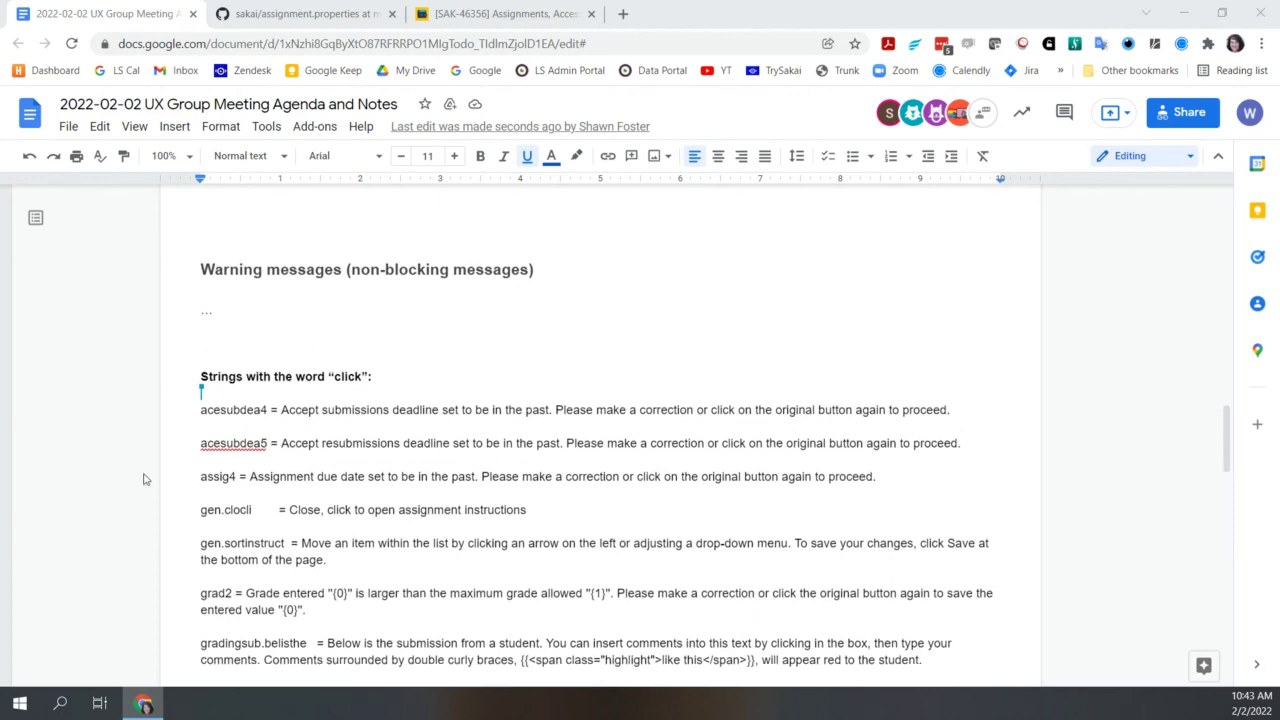
Check the SAK-46356 discussion highlights in the Meeting Notes table, and return to the Warning messages and "click" strings.
{"action": "scroll", "coordinate": [389, 454], "scroll_direction": "up", "scroll_amount": 8}
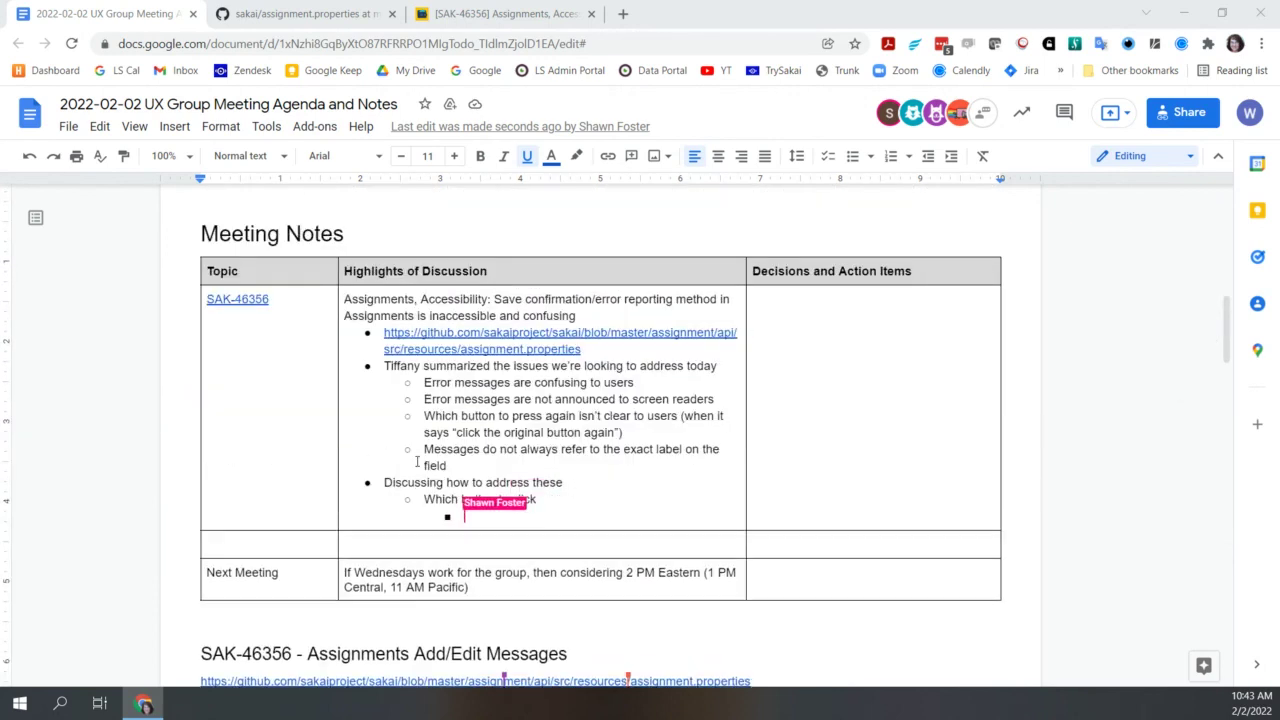
{"action": "scroll", "coordinate": [355, 573], "scroll_direction": "down", "scroll_amount": 2}
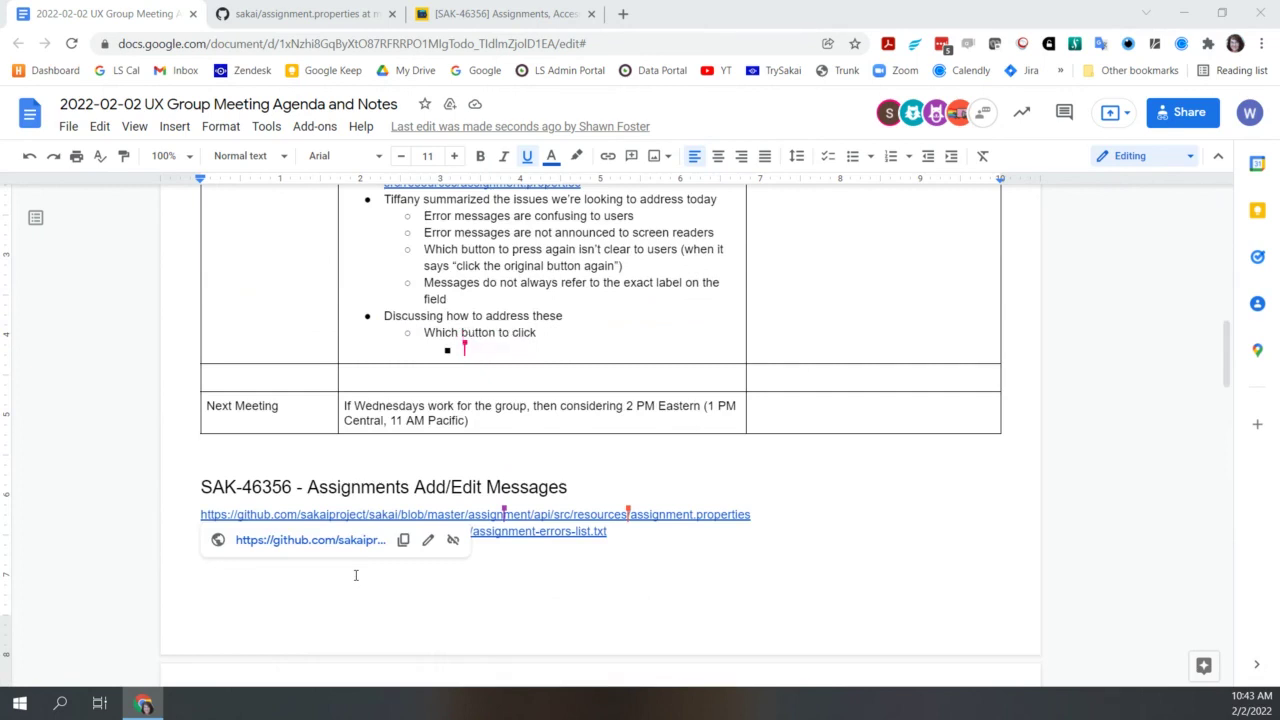
{"action": "scroll", "coordinate": [355, 575], "scroll_direction": "down", "scroll_amount": 2}
{"action": "scroll", "coordinate": [355, 575], "scroll_direction": "up", "scroll_amount": 2}
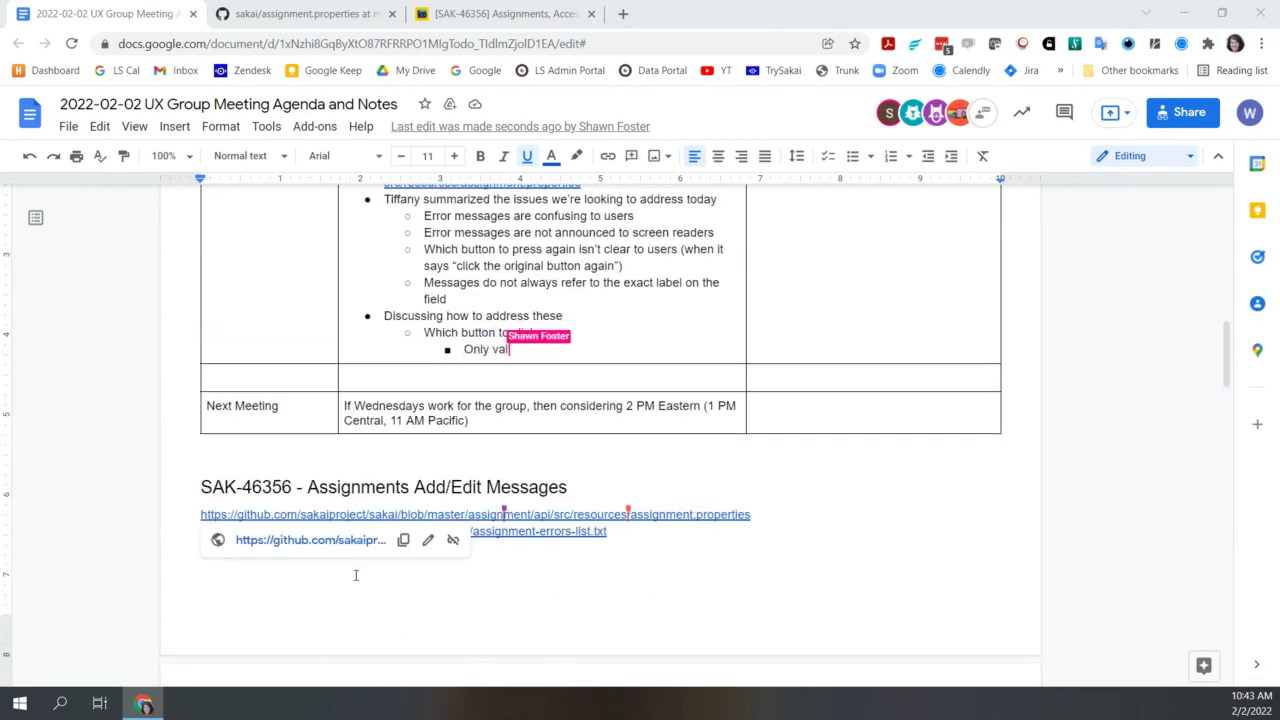
{"action": "scroll", "coordinate": [355, 575], "scroll_direction": "down", "scroll_amount": 9}
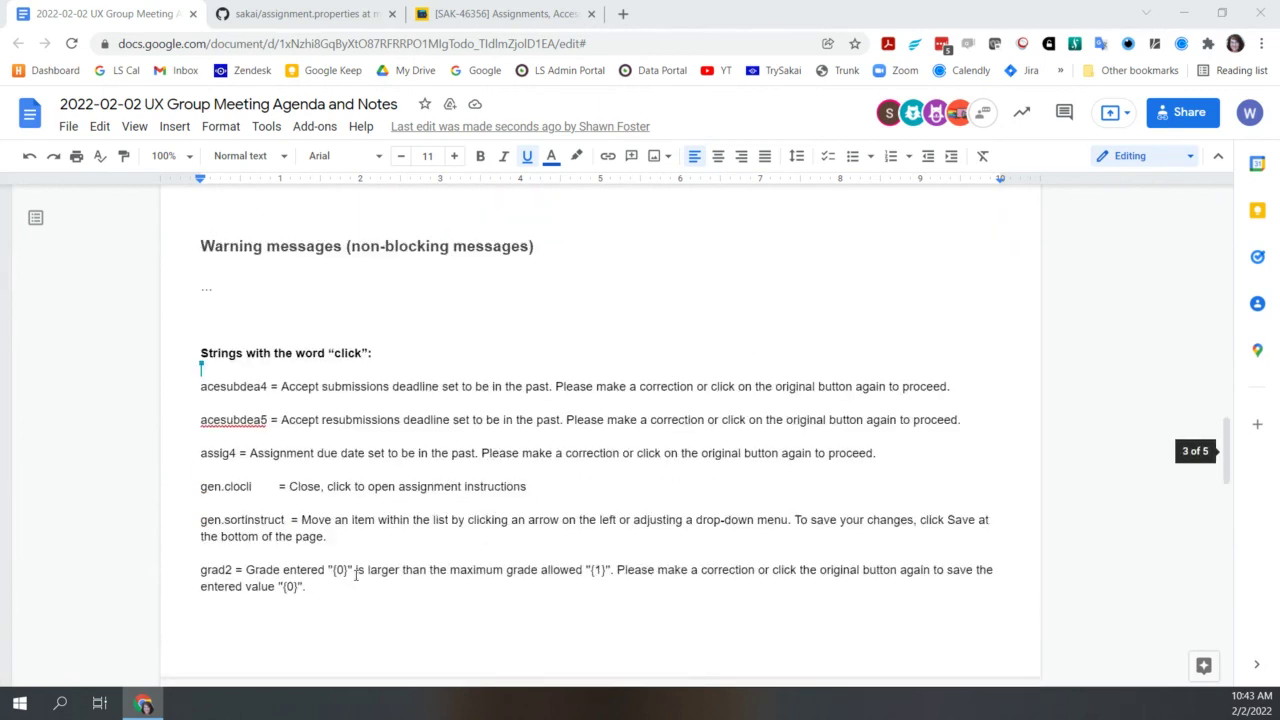
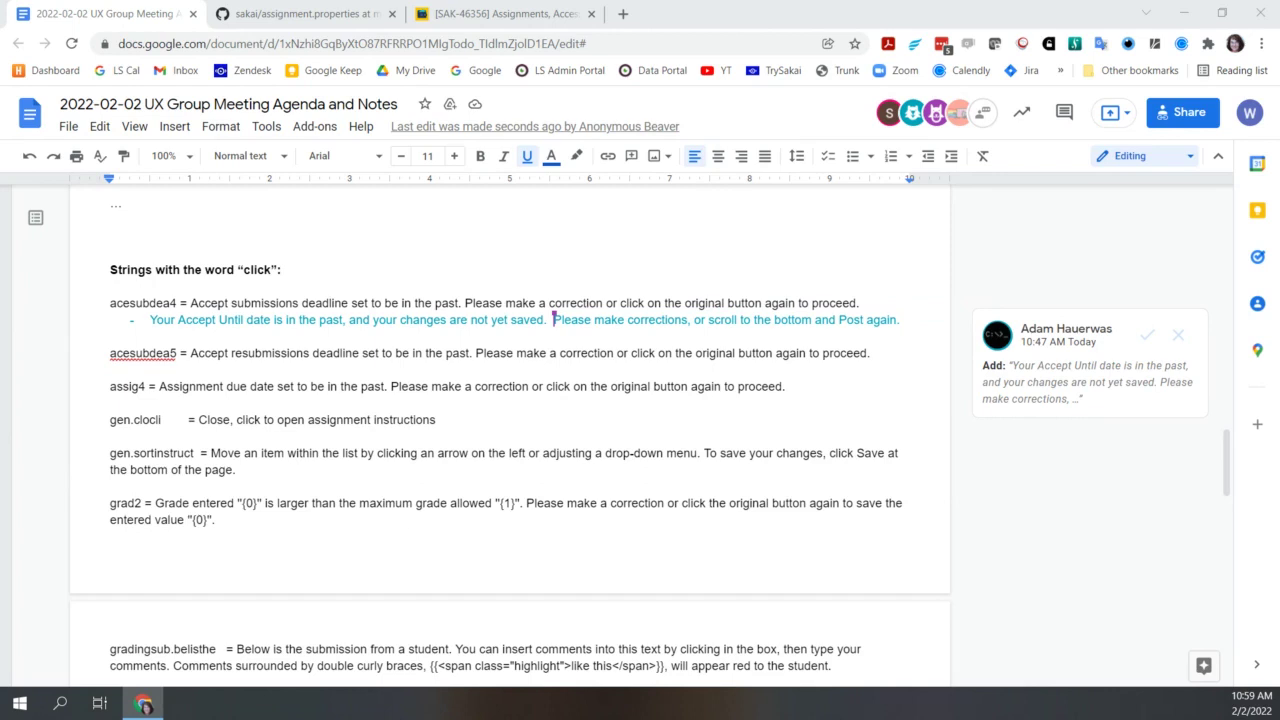
Read through the "click" strings from acesubdea4 down to submissionConfirmAlert, and go back up to the Warning messages heading.
{"action": "scroll", "coordinate": [356, 577], "scroll_direction": "down", "scroll_amount": 3}
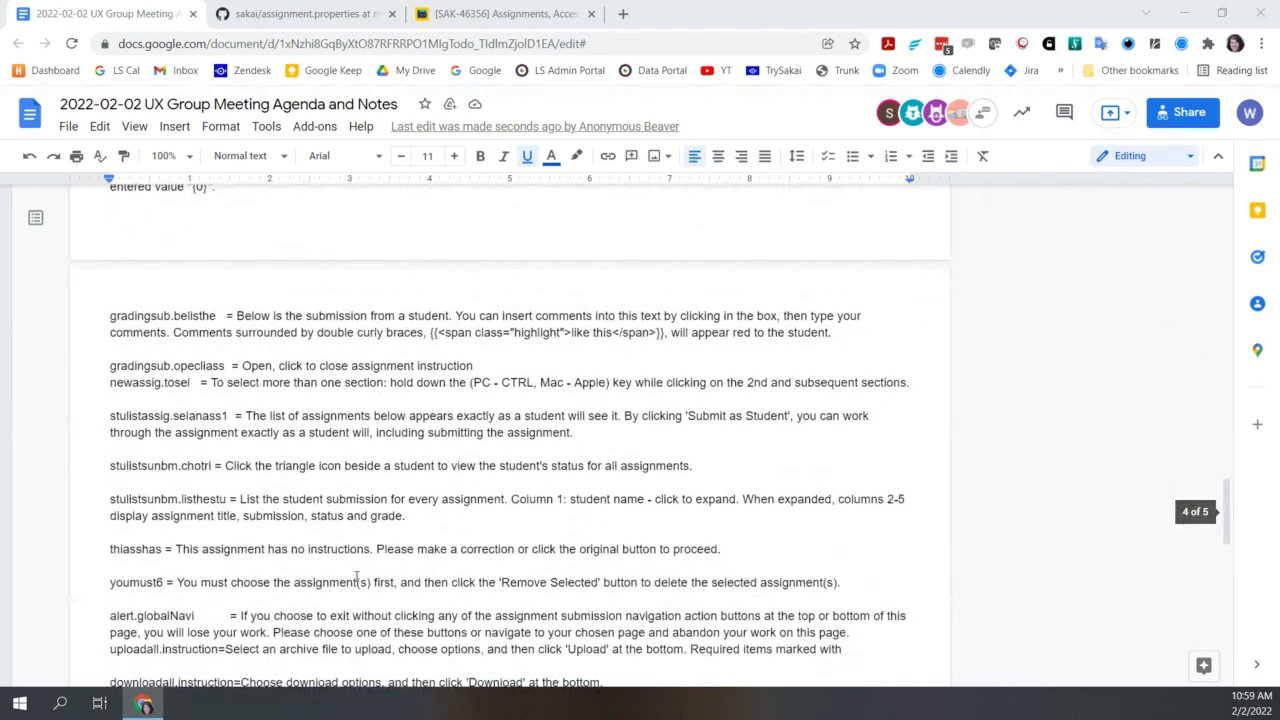
{"action": "scroll", "coordinate": [356, 577], "scroll_direction": "down", "scroll_amount": 2}
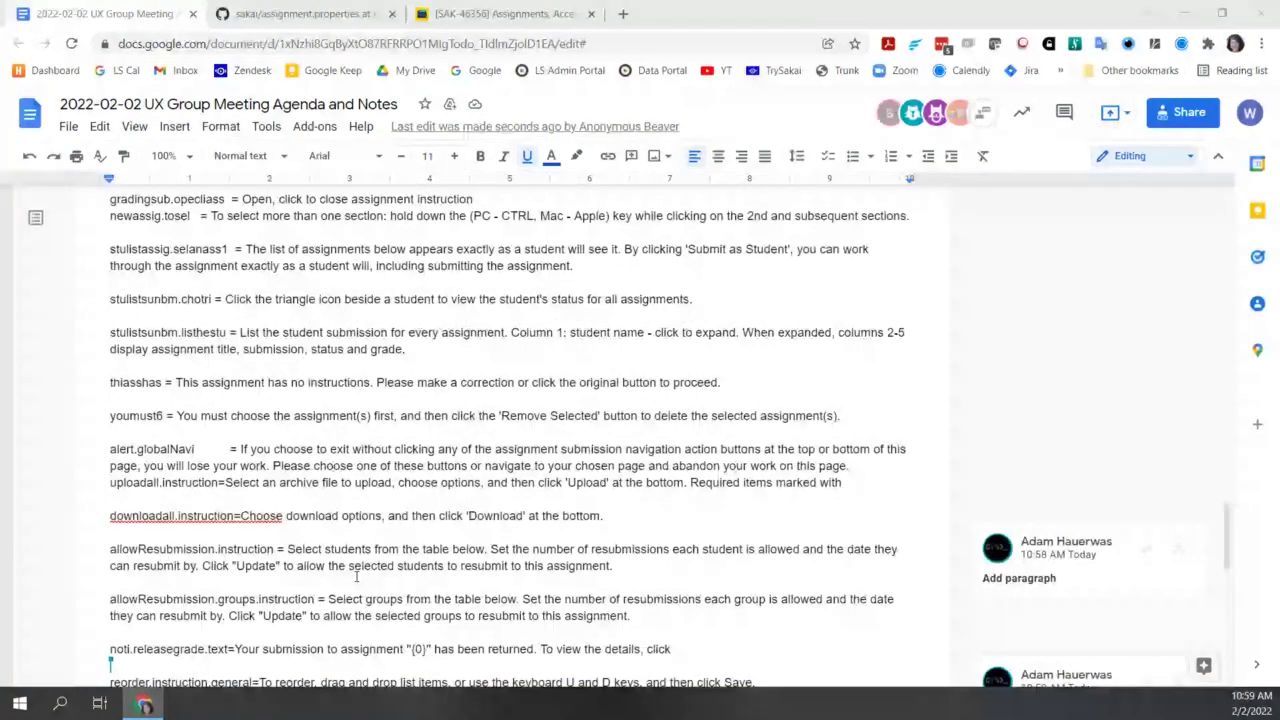
{"action": "scroll", "coordinate": [356, 577], "scroll_direction": "down", "scroll_amount": 2}
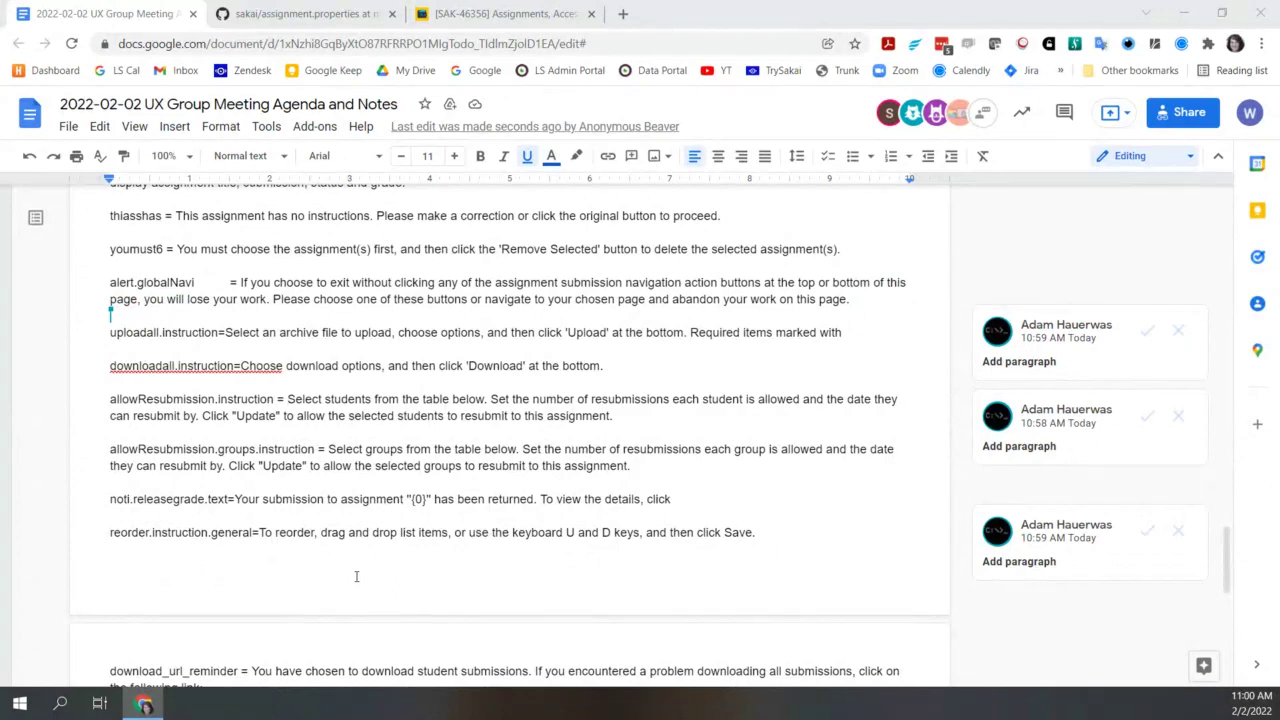
{"action": "scroll", "coordinate": [356, 576], "scroll_direction": "down", "scroll_amount": 3}
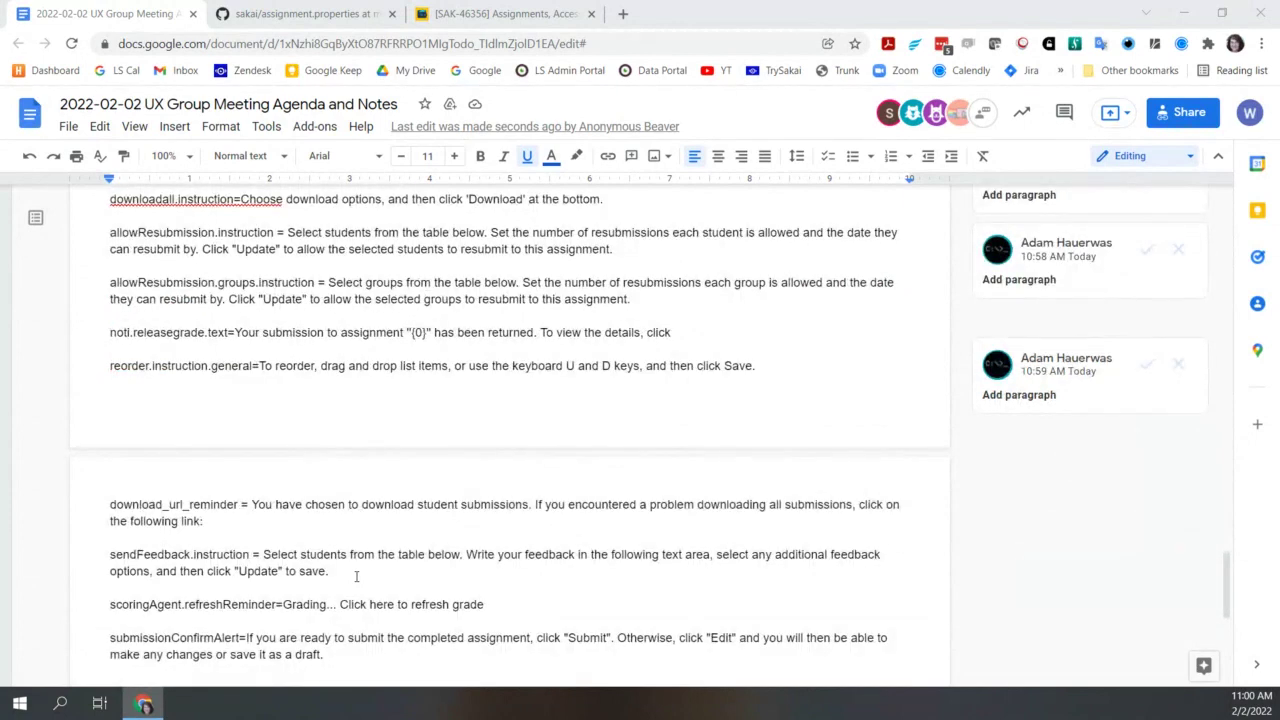
{"action": "scroll", "coordinate": [356, 576], "scroll_direction": "down", "scroll_amount": 3}
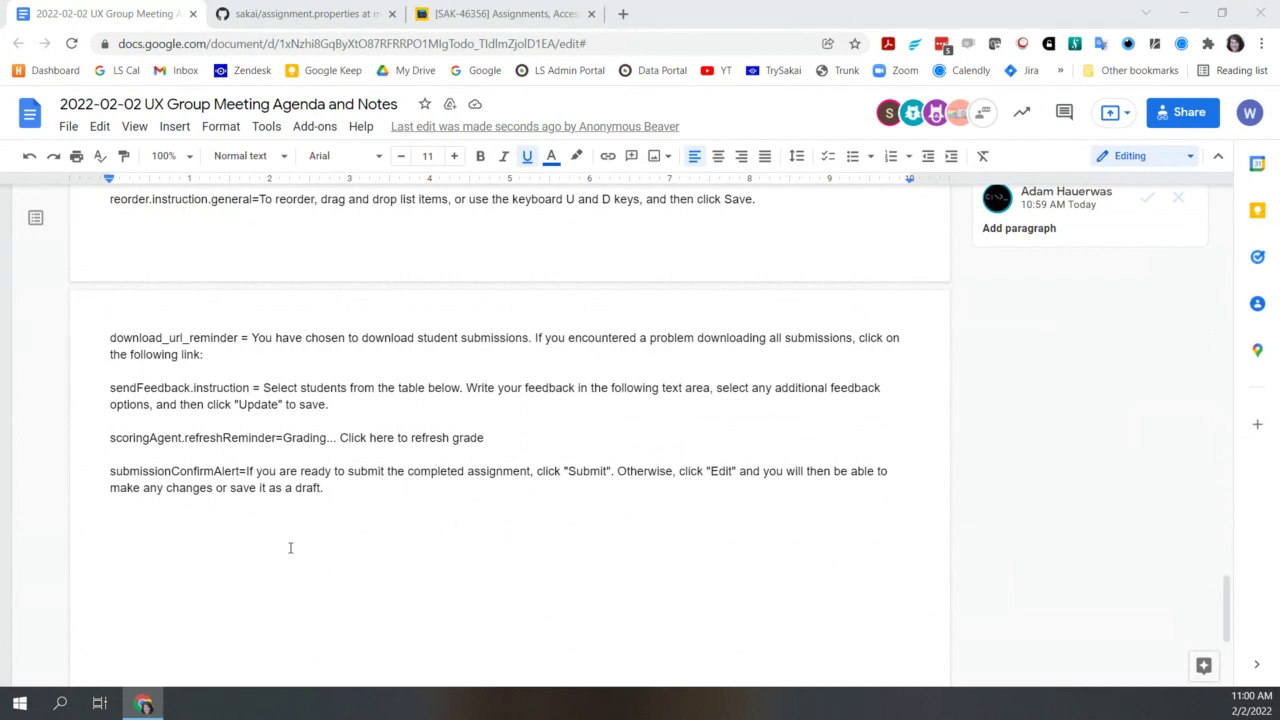
{"action": "scroll", "coordinate": [290, 547], "scroll_direction": "up", "scroll_amount": 6}
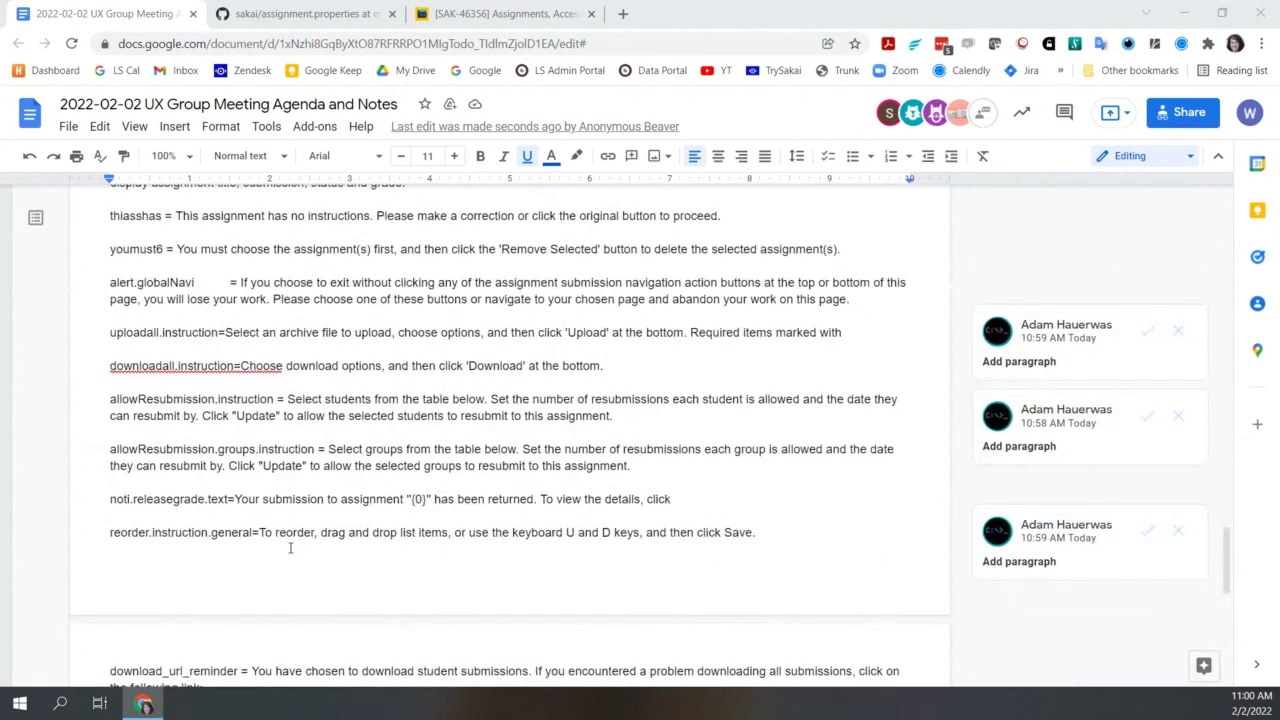
{"action": "scroll", "coordinate": [270, 548], "scroll_direction": "up", "scroll_amount": 5}
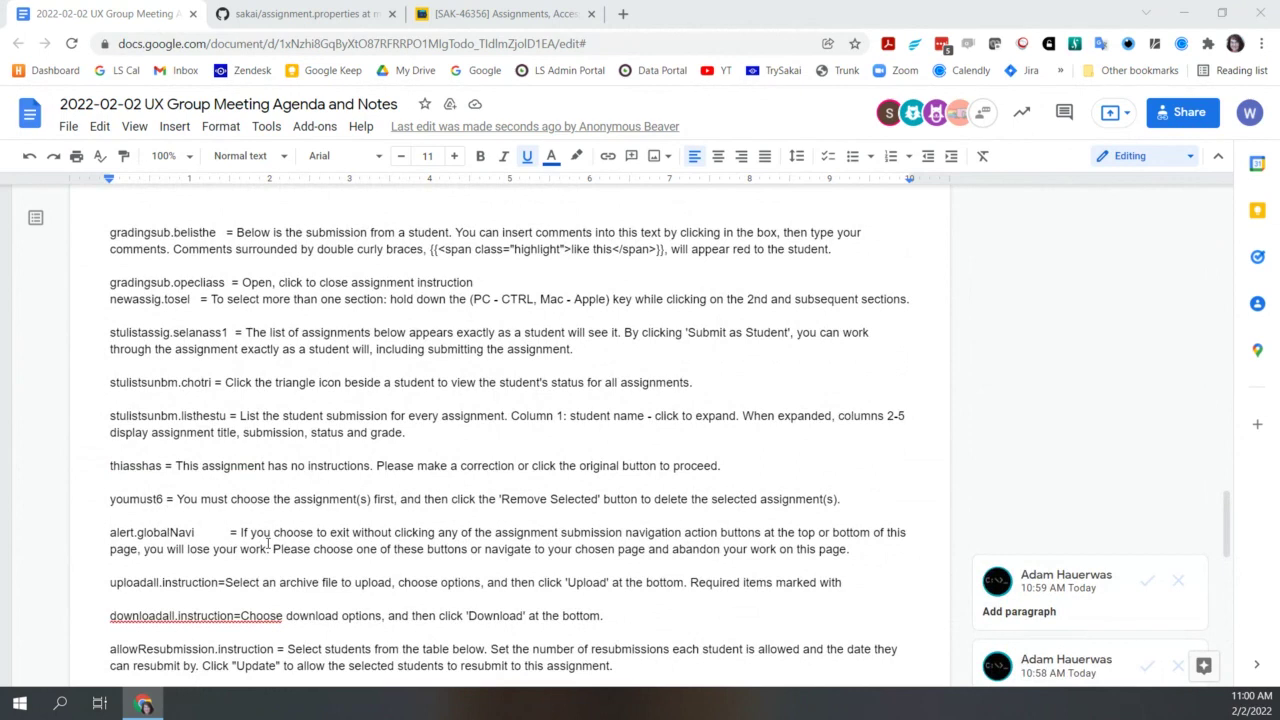
{"action": "scroll", "coordinate": [268, 545], "scroll_direction": "up", "scroll_amount": 2}
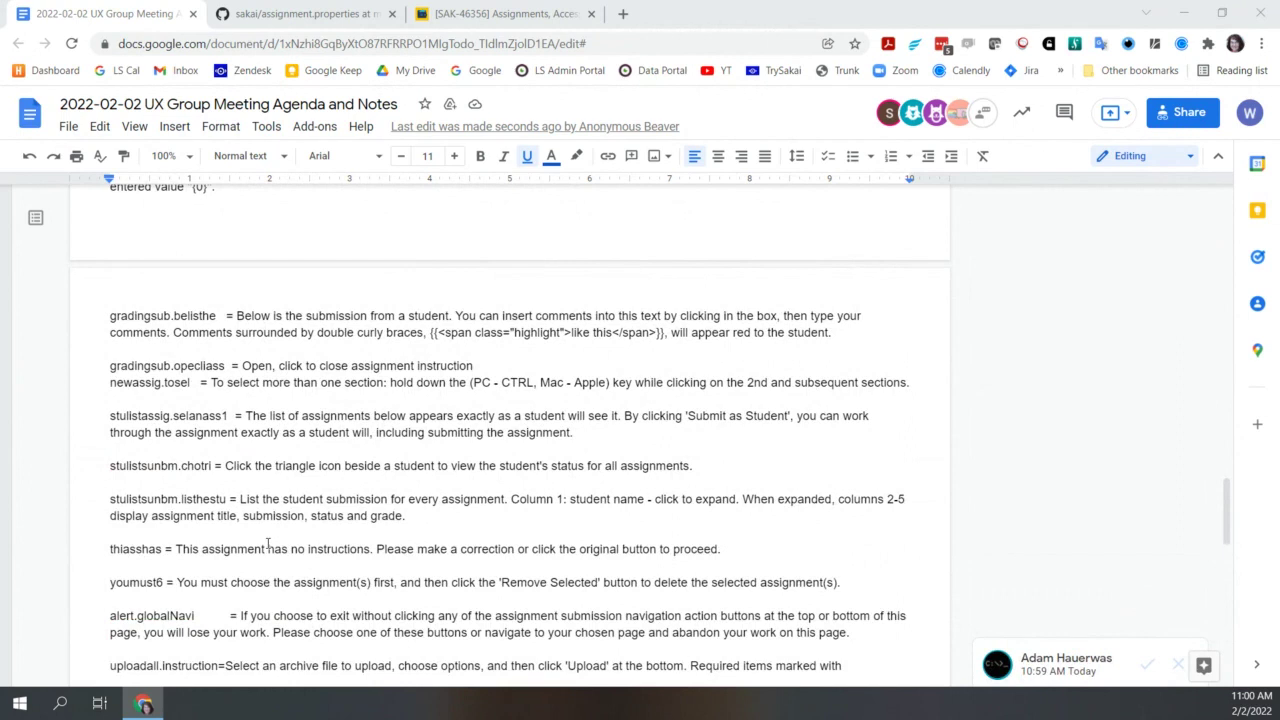
{"action": "scroll", "coordinate": [268, 545], "scroll_direction": "up", "scroll_amount": 5}
{"action": "scroll", "coordinate": [268, 543], "scroll_direction": "up", "scroll_amount": 3}
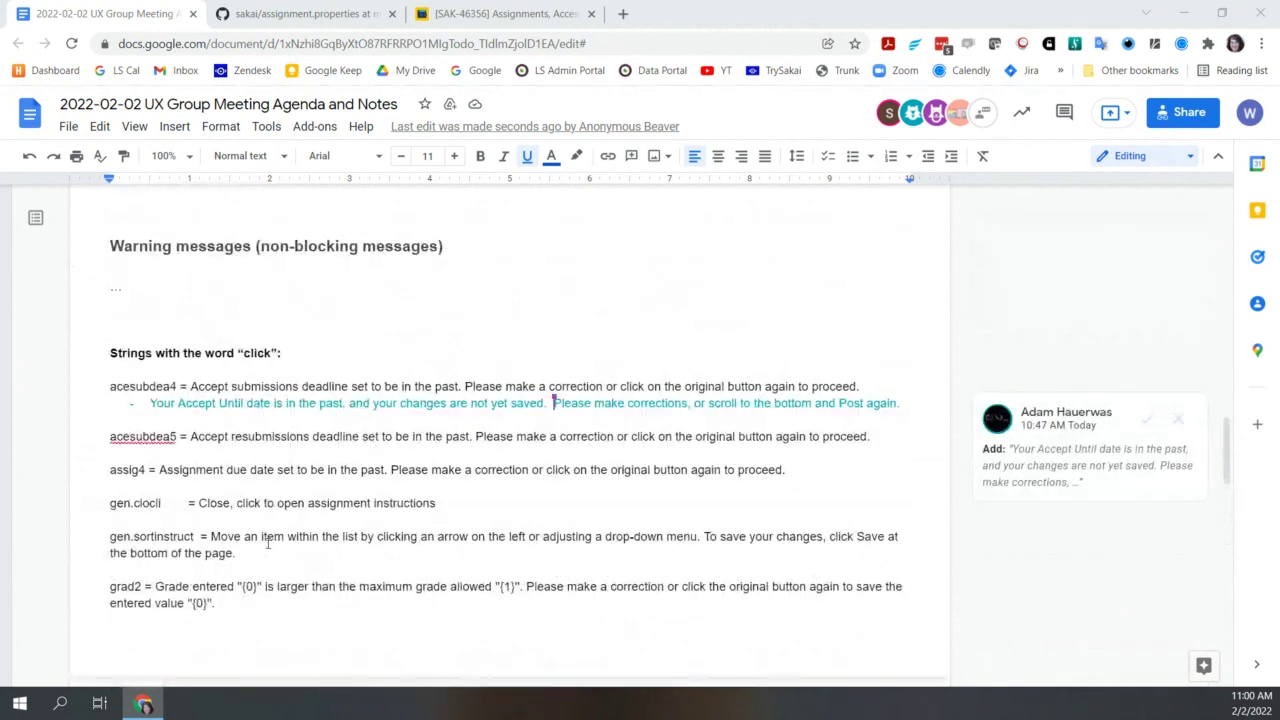
Recheck the discussion notes on which button to click, the Error messages (blockers) section and the suggested acesubdea4 rewording.
{"action": "scroll", "coordinate": [268, 545], "scroll_direction": "up", "scroll_amount": 12}
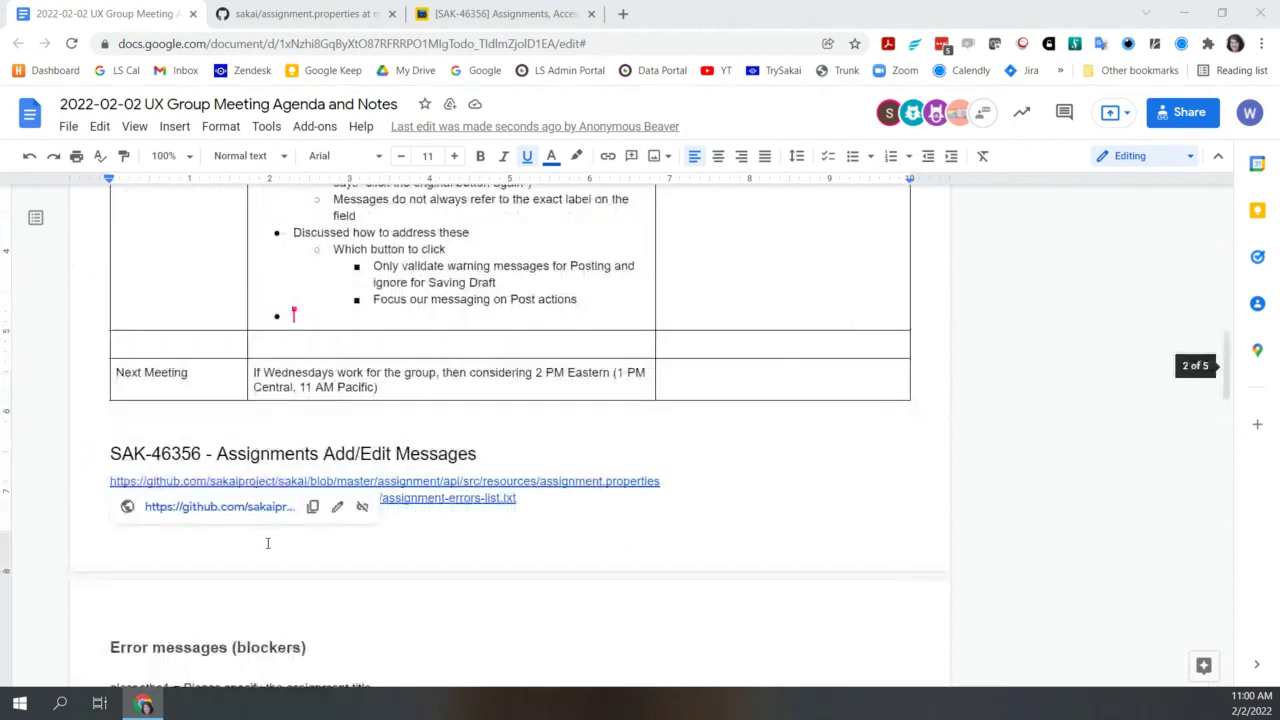
{"action": "scroll", "coordinate": [268, 543], "scroll_direction": "down", "scroll_amount": 6}
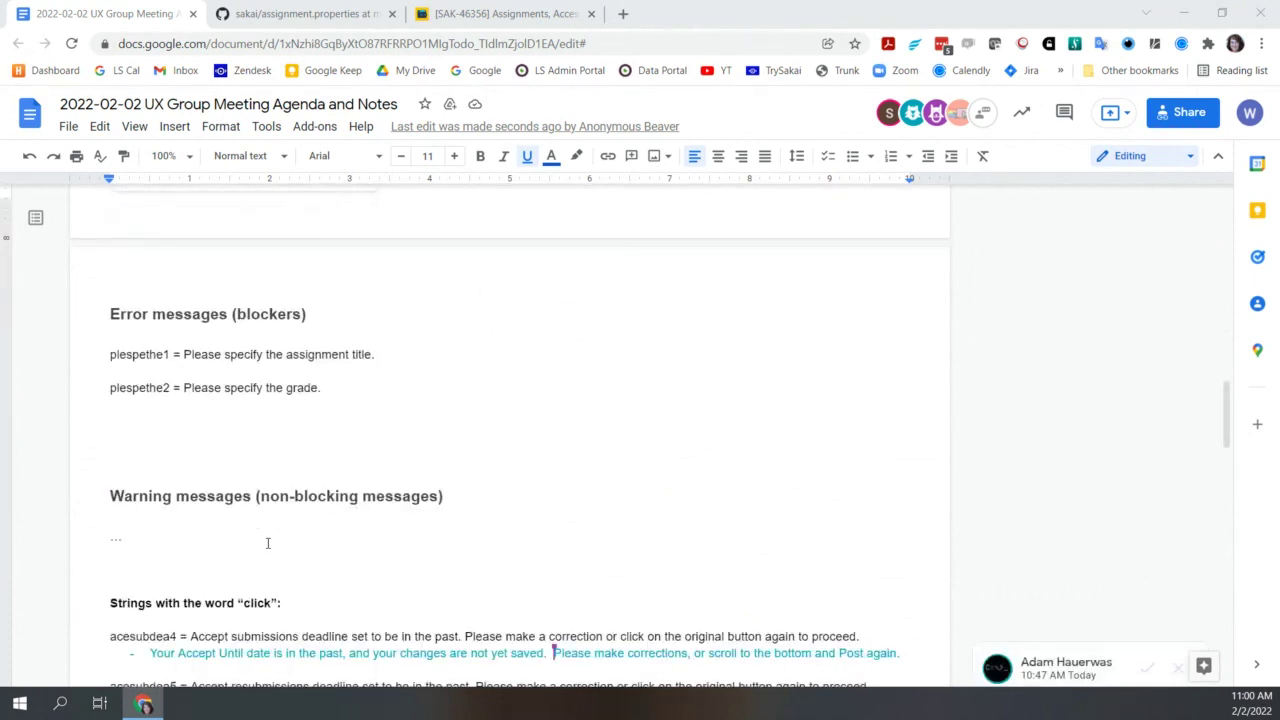
{"action": "scroll", "coordinate": [268, 543], "scroll_direction": "down", "scroll_amount": 5}
{"action": "scroll", "coordinate": [268, 543], "scroll_direction": "down", "scroll_amount": 2}
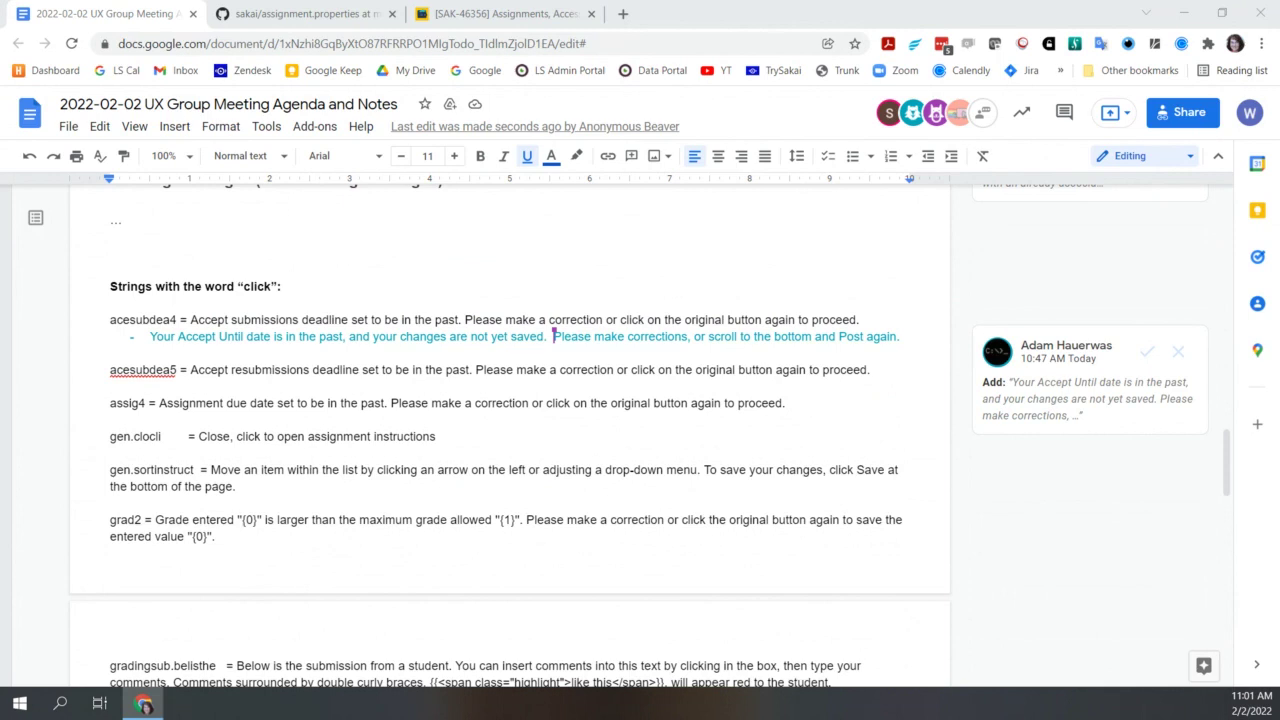
Switch from the SAK-40757 issue back to the meeting notes document to view the suggested addtogradebook.previouslyAssoc message under Error messages.
{"action": "scroll", "coordinate": [265, 540], "scroll_direction": "up", "scroll_amount": 3}
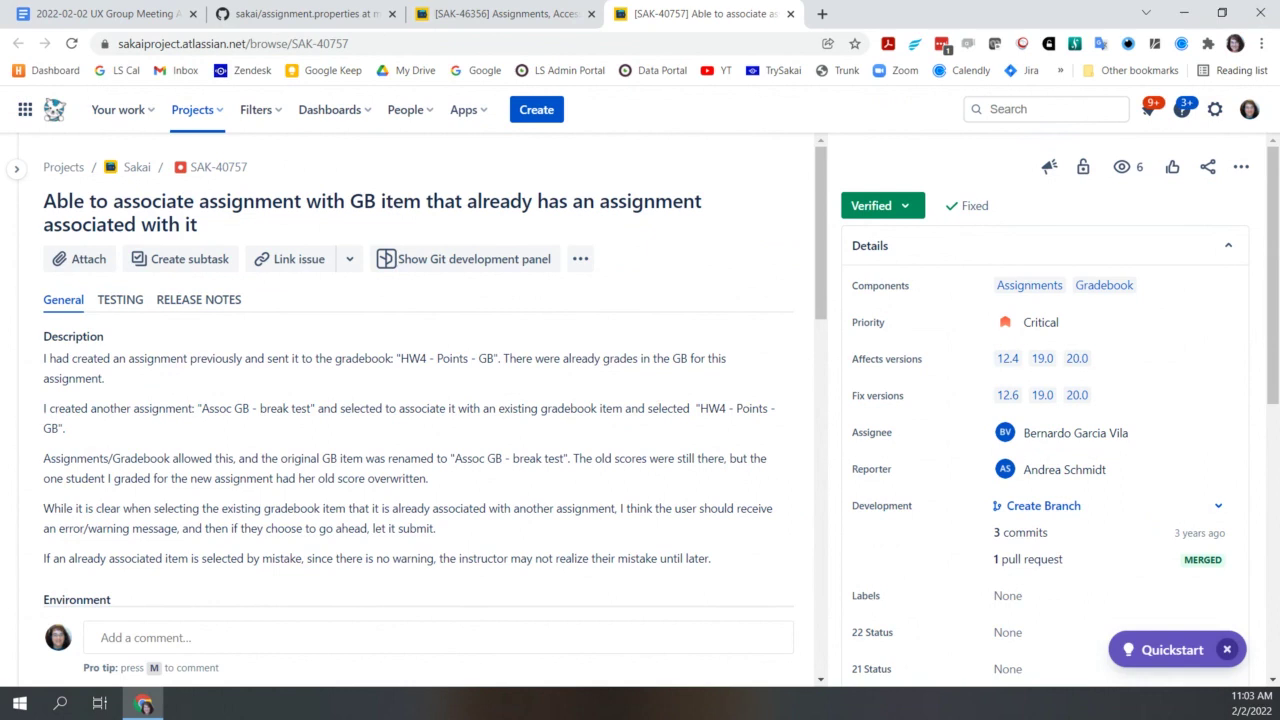
{"action": "left_click", "coordinate": [121, 20]}
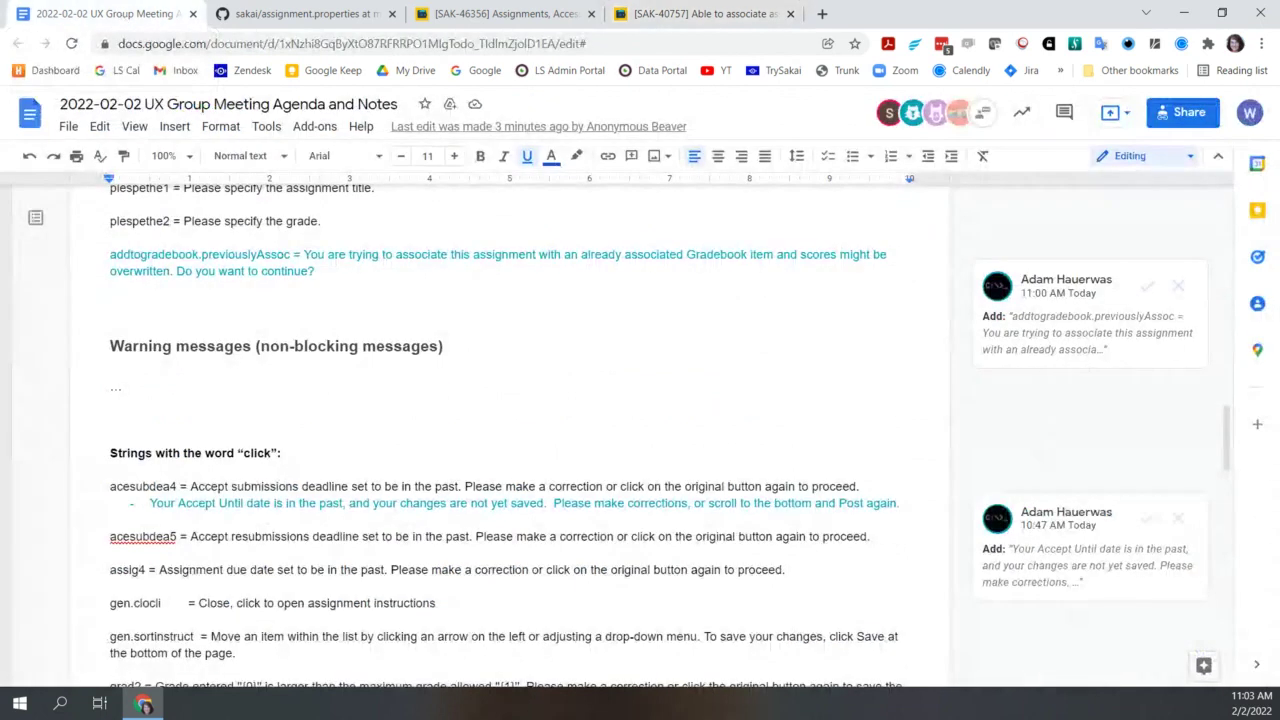